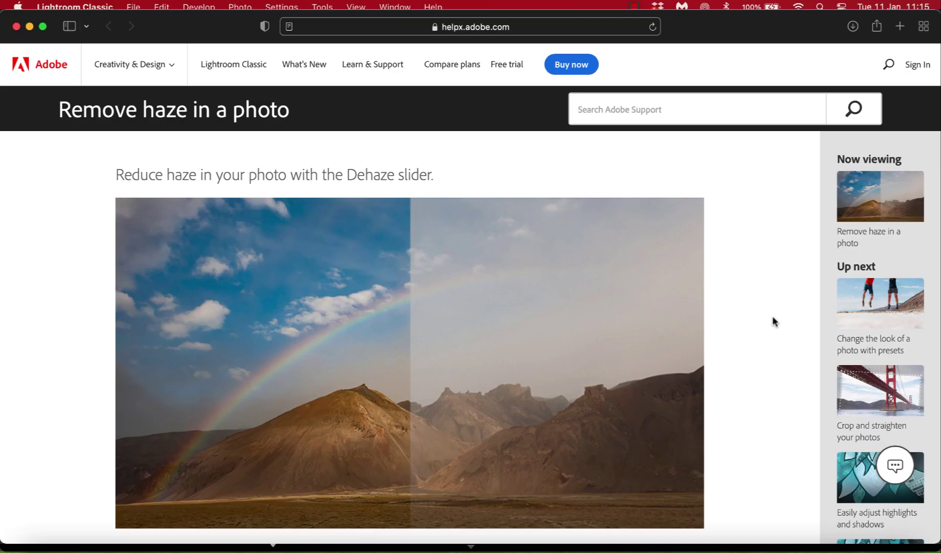
# - Read through the support article on reducing haze in a photo with the Dehaze slider
pyautogui.scroll(-10, 773, 318)
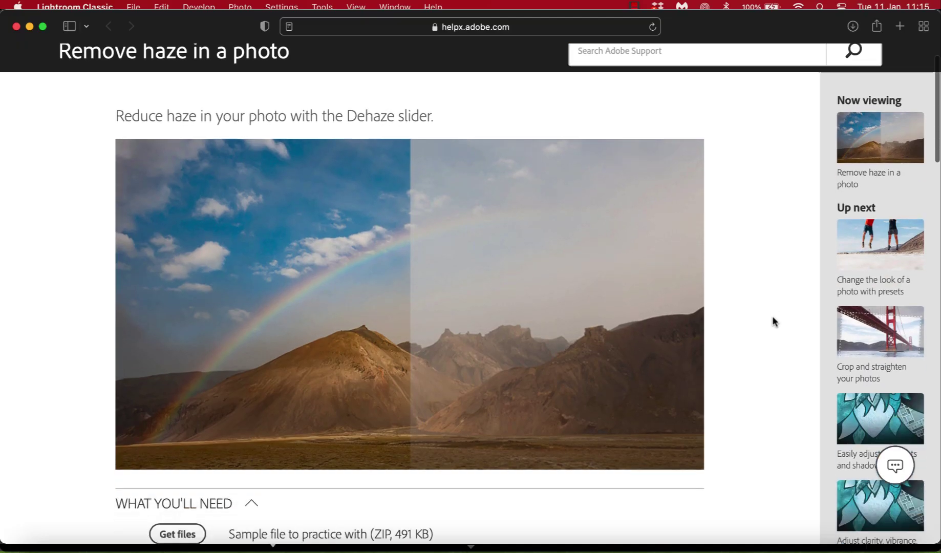
pyautogui.scroll(-10, 773, 320)
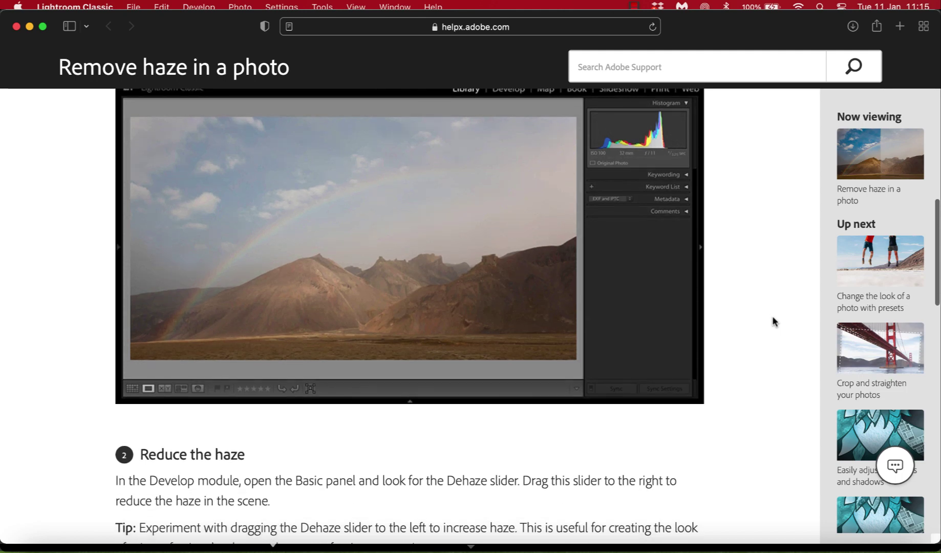
pyautogui.scroll(-2, 772, 318)
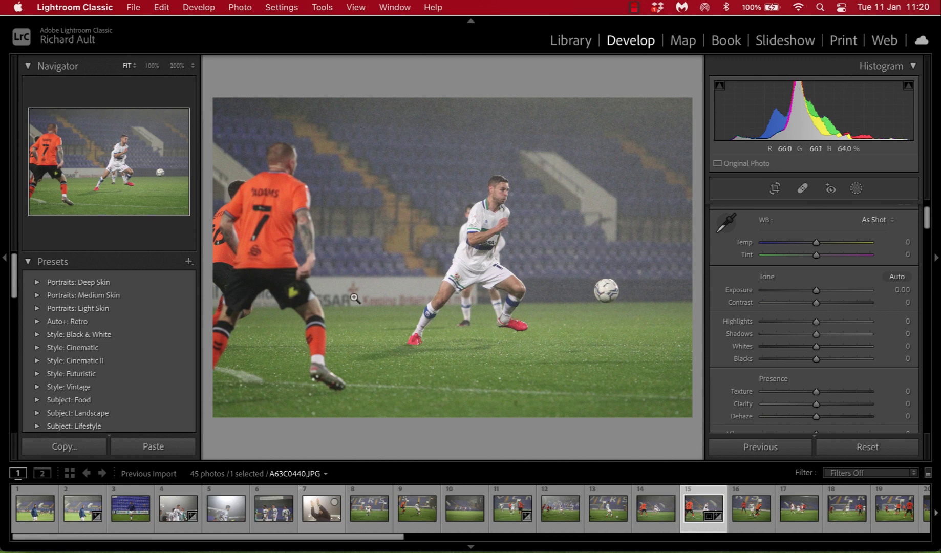
# - Inspect the haze and rain in the background of A63C0283.JPG at 100%, and view A63C0416.JPG and A63C0430.JPG for comparison
pyautogui.click(180, 514)
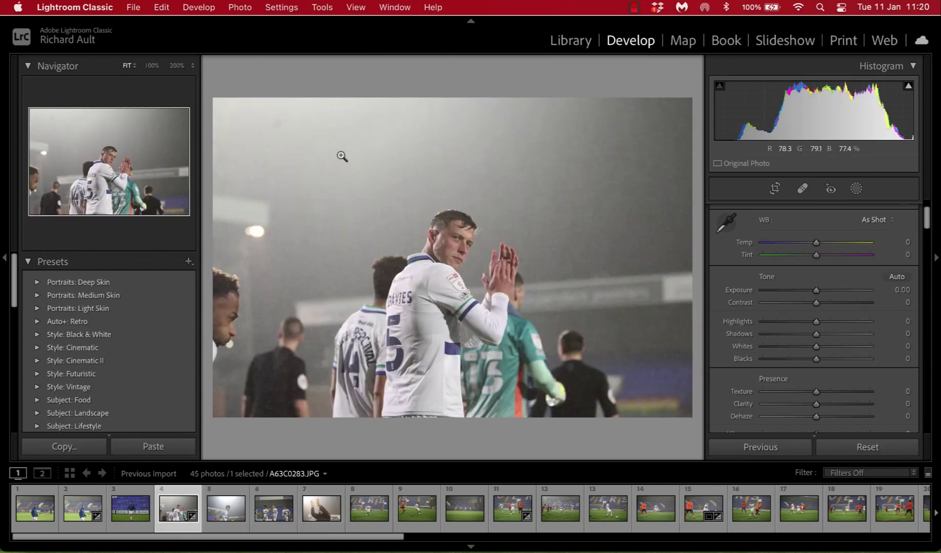
pyautogui.click(366, 216)
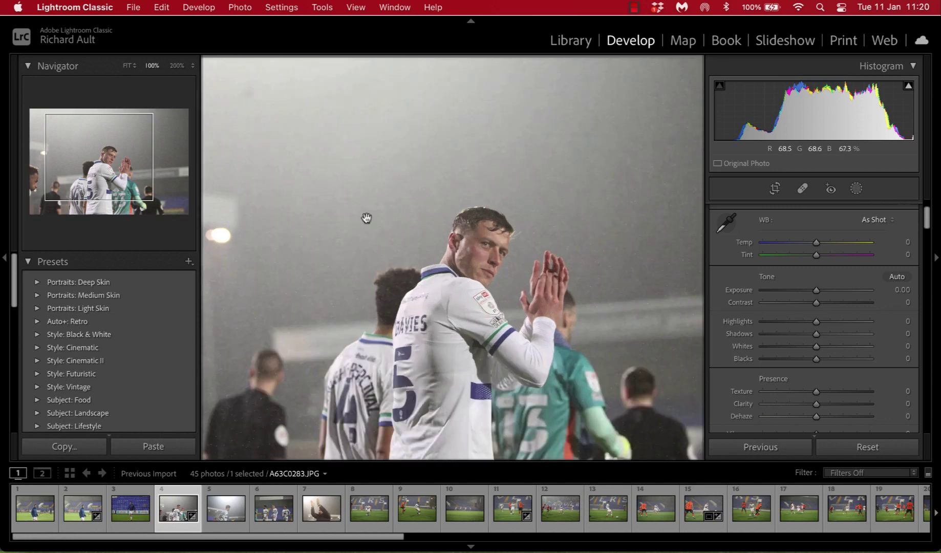
pyautogui.moveTo(367, 218); pyautogui.dragTo(455, 258)
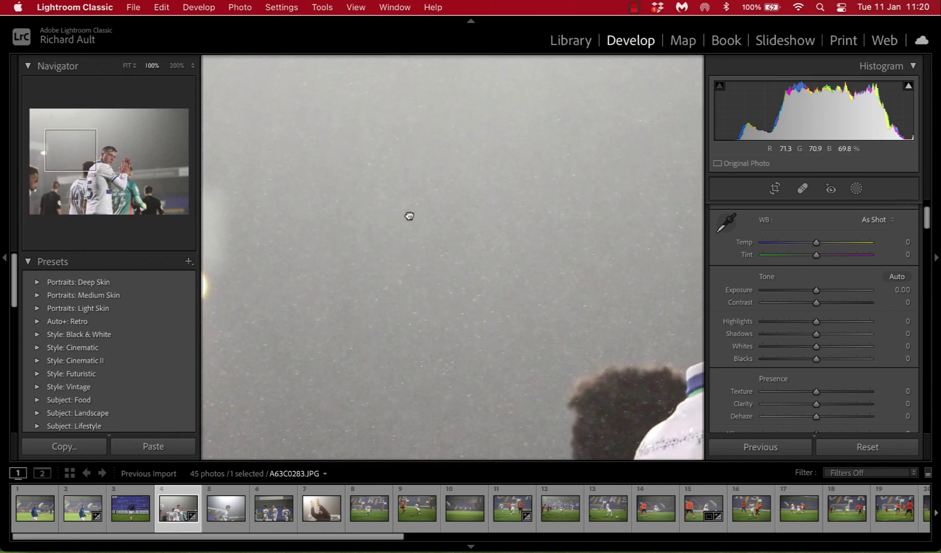
pyautogui.moveTo(409, 216); pyautogui.dragTo(424, 331)
pyautogui.click(387, 201)
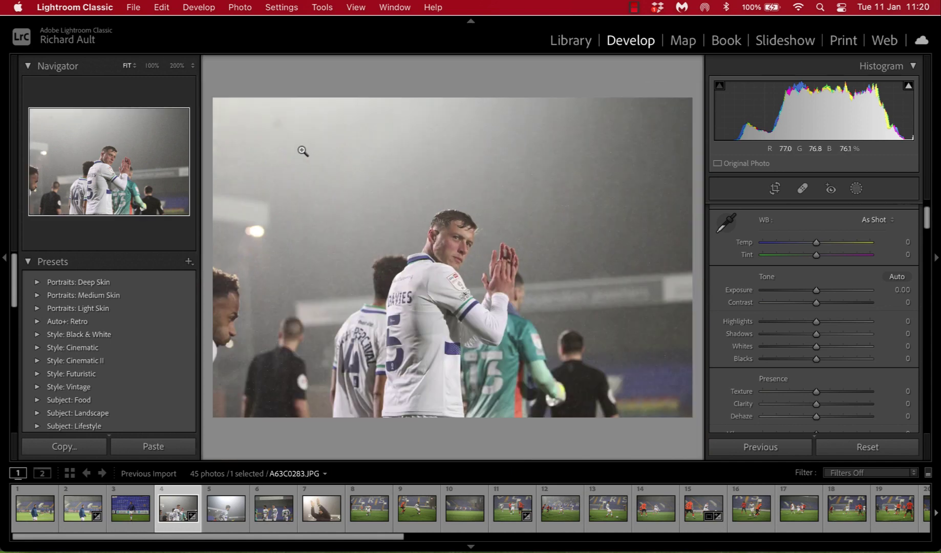
pyautogui.click(231, 124)
pyautogui.click(233, 128)
pyautogui.click(320, 205)
pyautogui.click(509, 529)
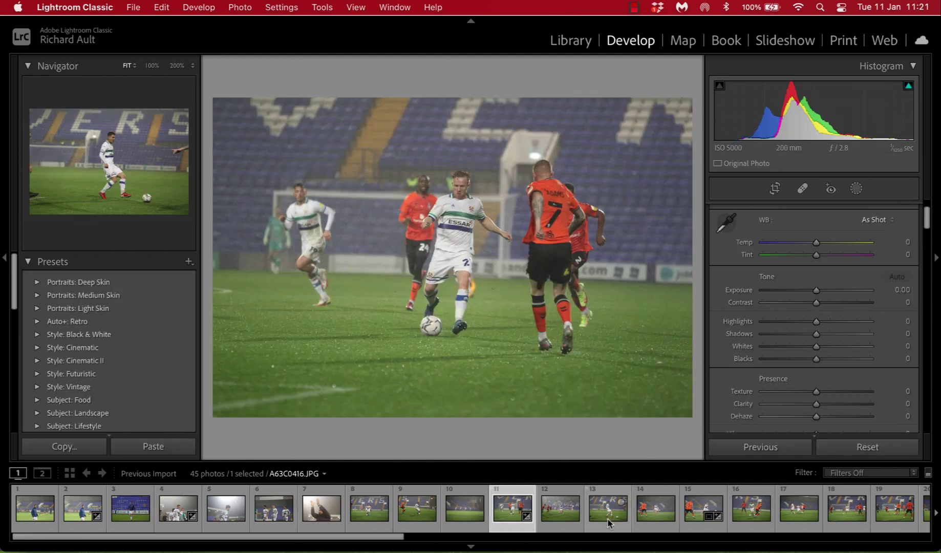
pyautogui.click(608, 522)
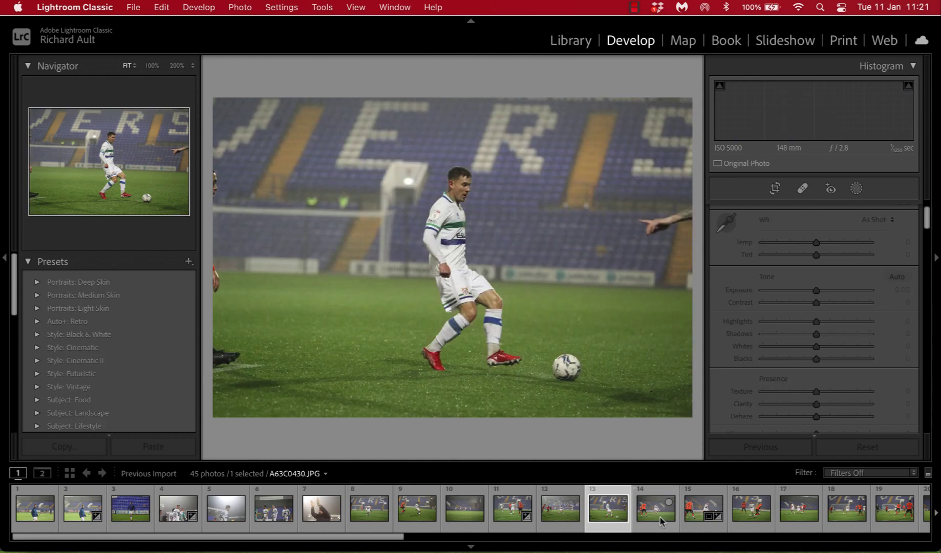
# - Open A63C0439.JPG and crop it tighter around the players, keeping the original aspect ratio
pyautogui.click(659, 517)
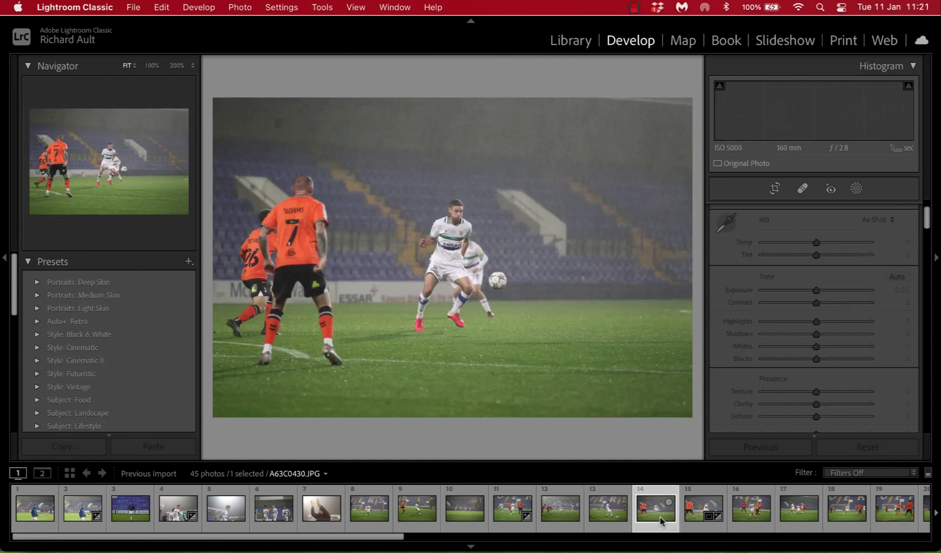
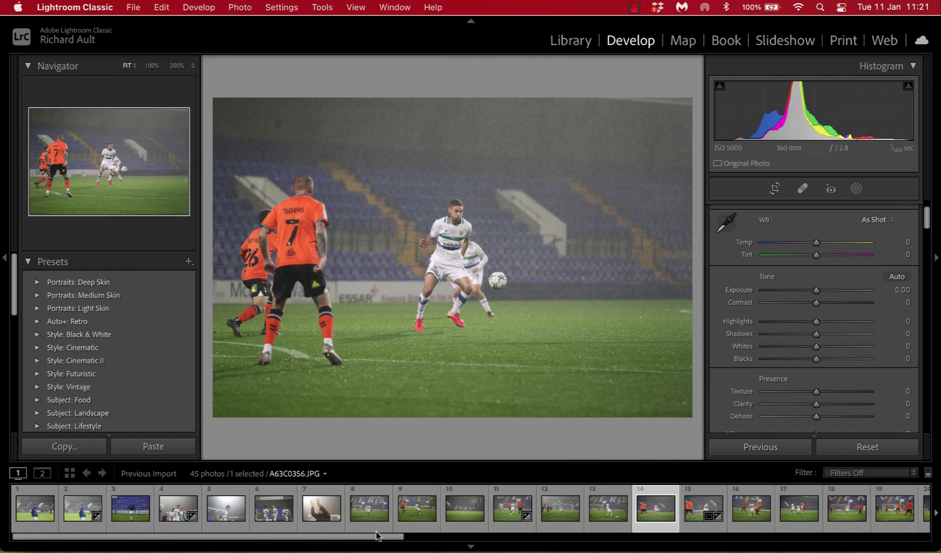
pyautogui.moveTo(376, 535); pyautogui.dragTo(325, 536)
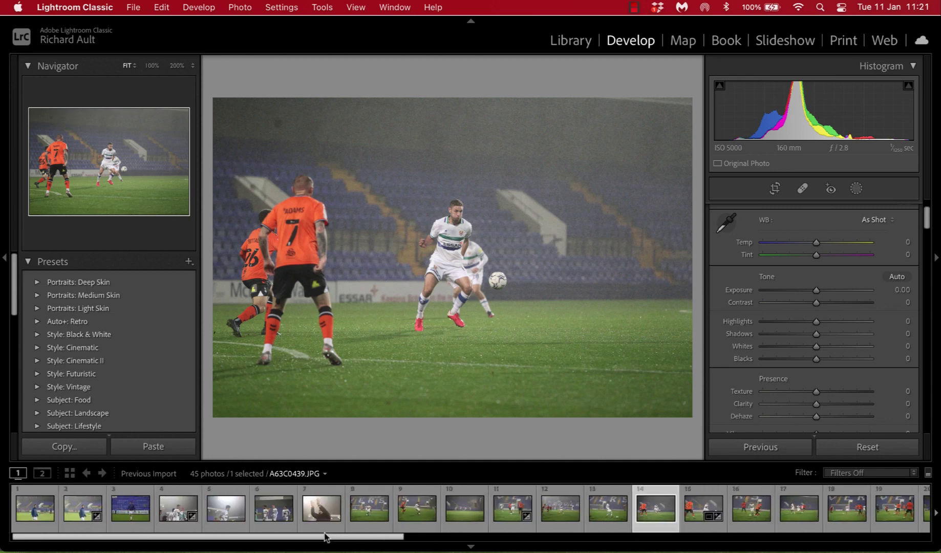
pyautogui.click(777, 189)
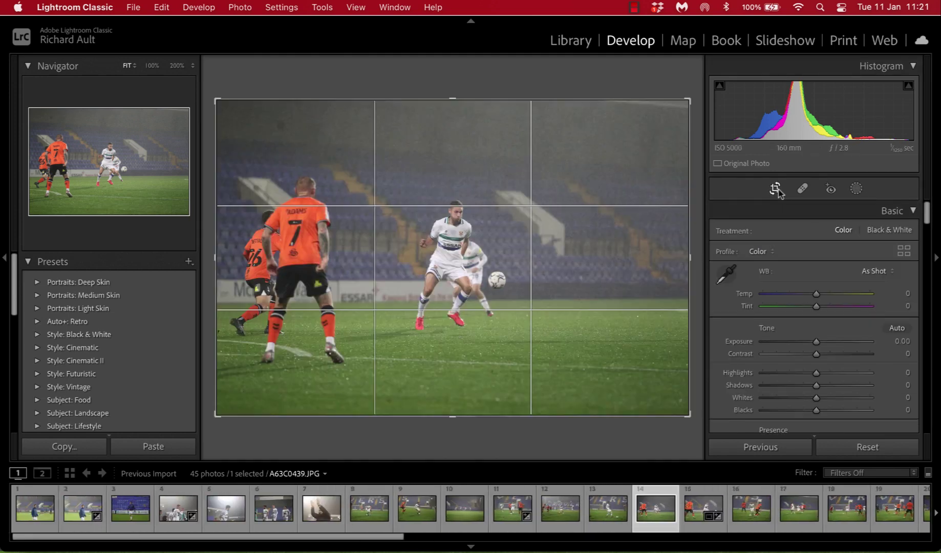
pyautogui.moveTo(691, 204); pyautogui.dragTo(639, 203)
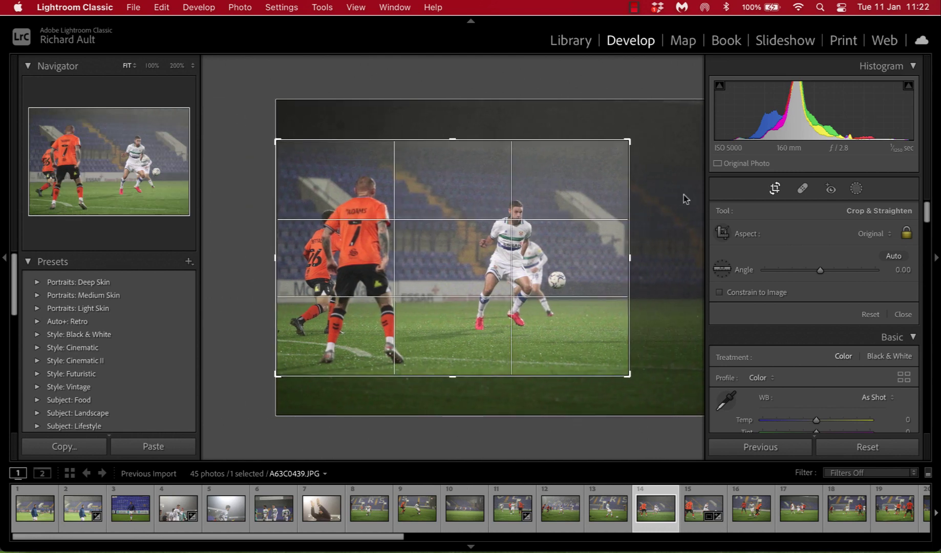
pyautogui.click(774, 190)
pyautogui.click(774, 189)
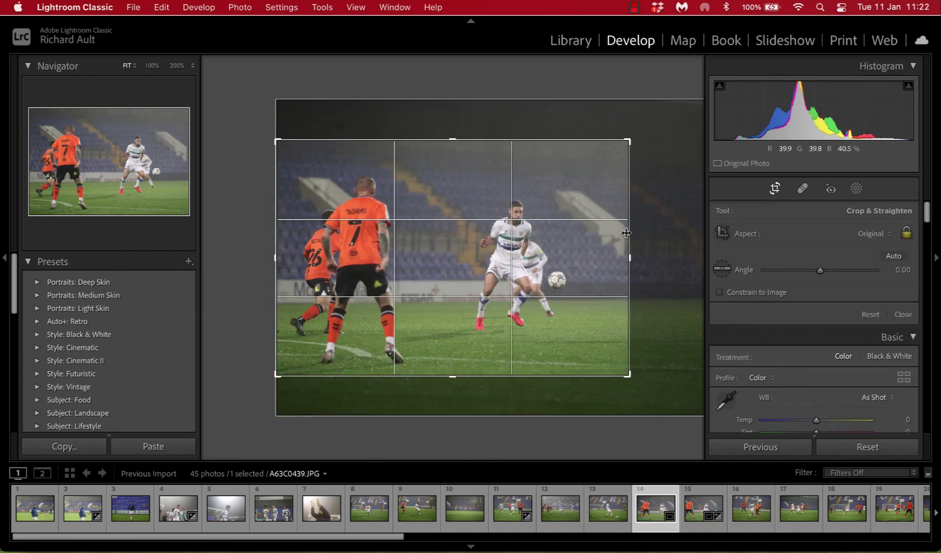
pyautogui.click(784, 183)
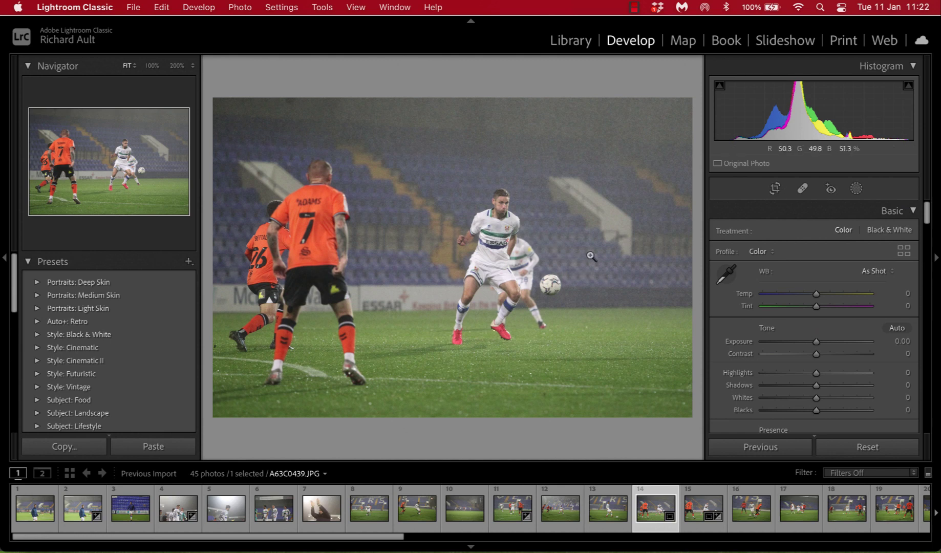
# - Set the Dehaze amount of the cropped photo to +38
pyautogui.scroll(-2, 797, 355)
pyautogui.scroll(-1, 797, 355)
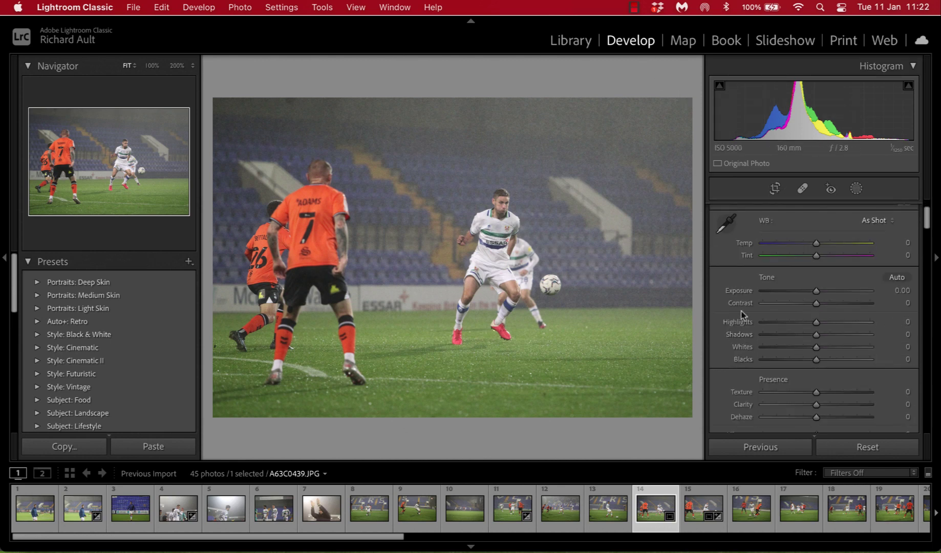
pyautogui.scroll(-2, 743, 320)
pyautogui.scroll(-2, 742, 318)
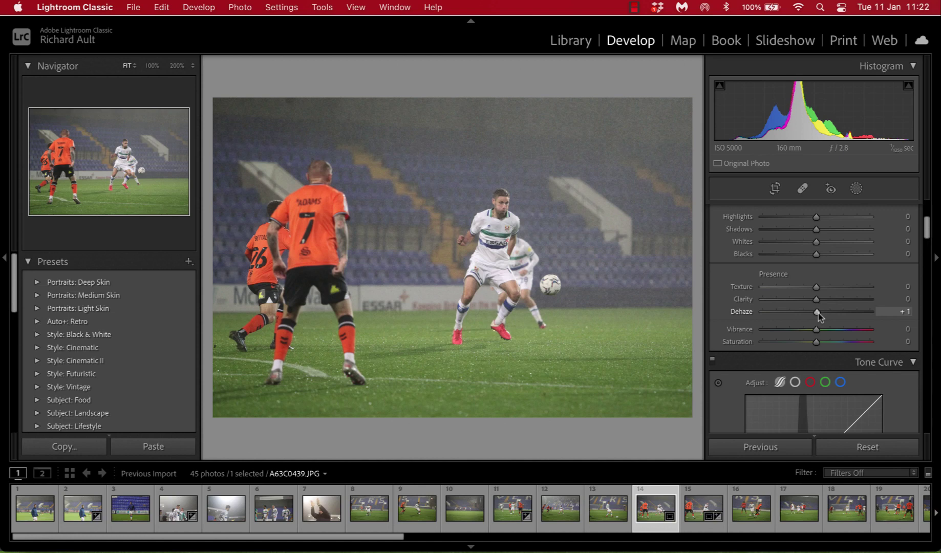
pyautogui.moveTo(818, 313); pyautogui.dragTo(838, 314)
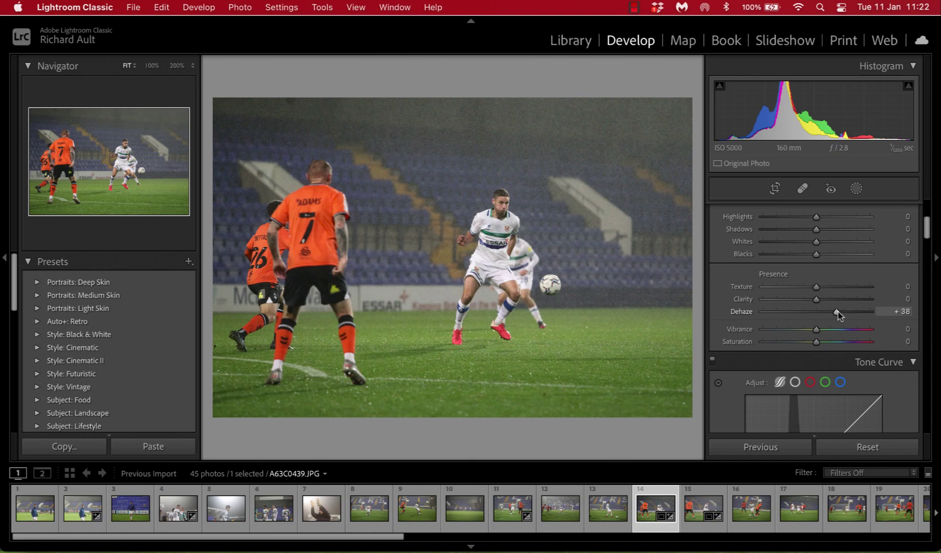
# - Compare the before and after versions stacked vertically, inspect the player in white at 100%, and return to the single-photo view
pyautogui.hotkey('alt', 'y')
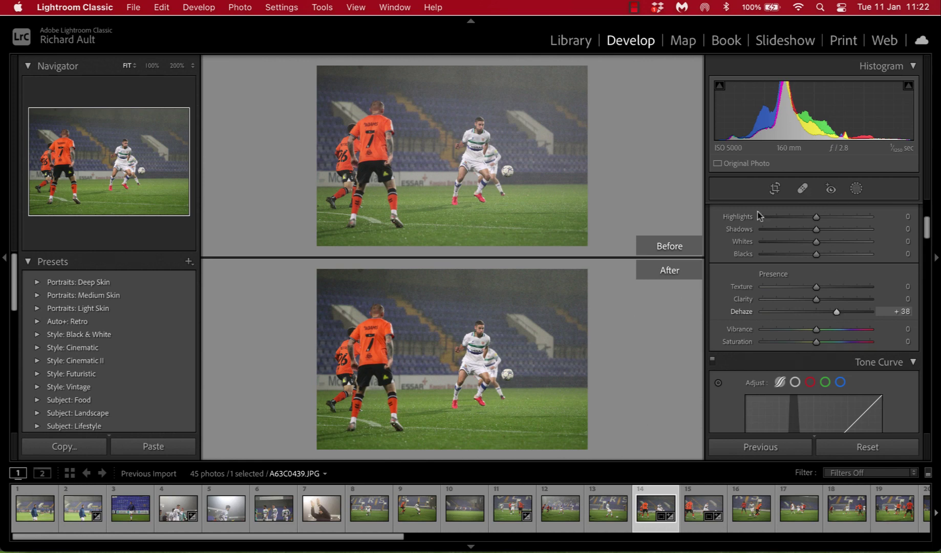
pyautogui.click(486, 140)
pyautogui.moveTo(483, 125); pyautogui.dragTo(488, 165)
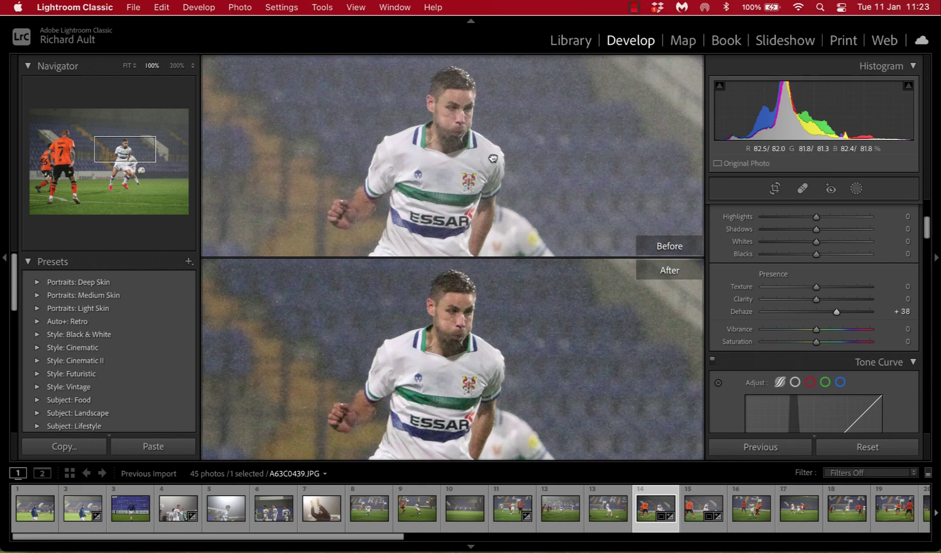
pyautogui.click(492, 158)
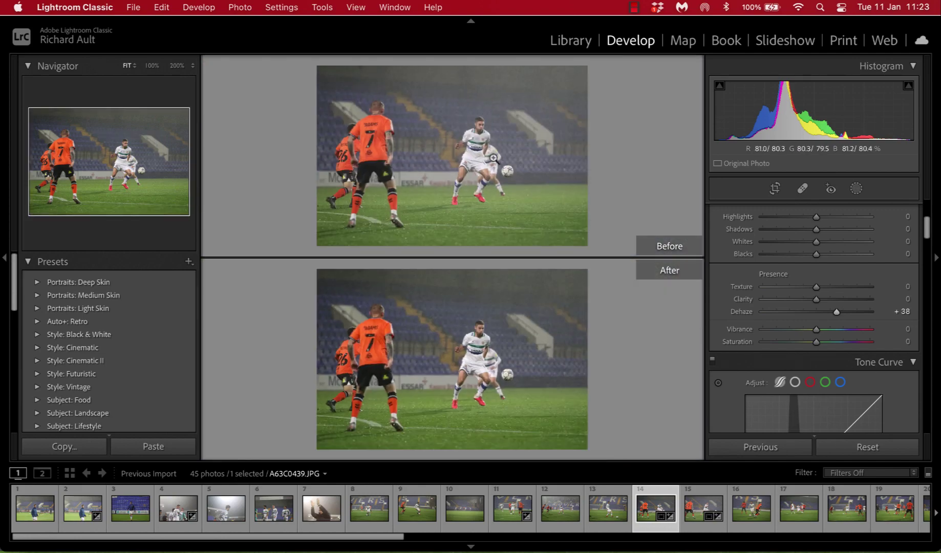
pyautogui.press('d')
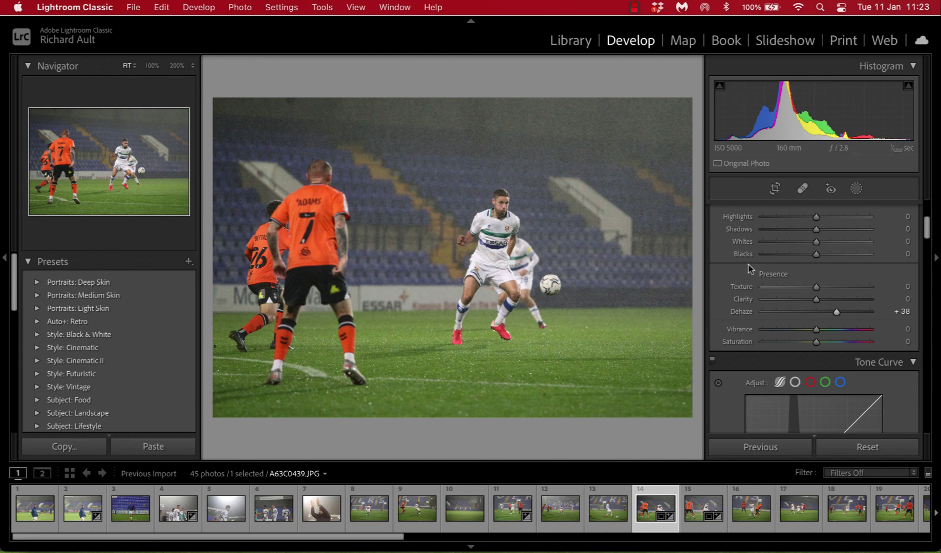
# - Try exposure +0.60, contrast +34 and shadows -83 on the photo, and check the player in white at 100%
pyautogui.scroll(5, 748, 269)
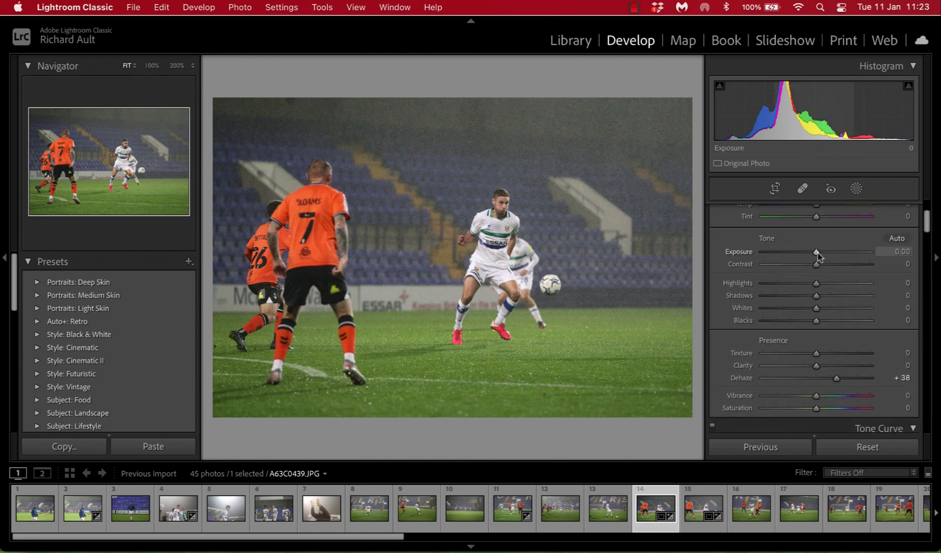
pyautogui.moveTo(817, 252); pyautogui.dragTo(819, 252)
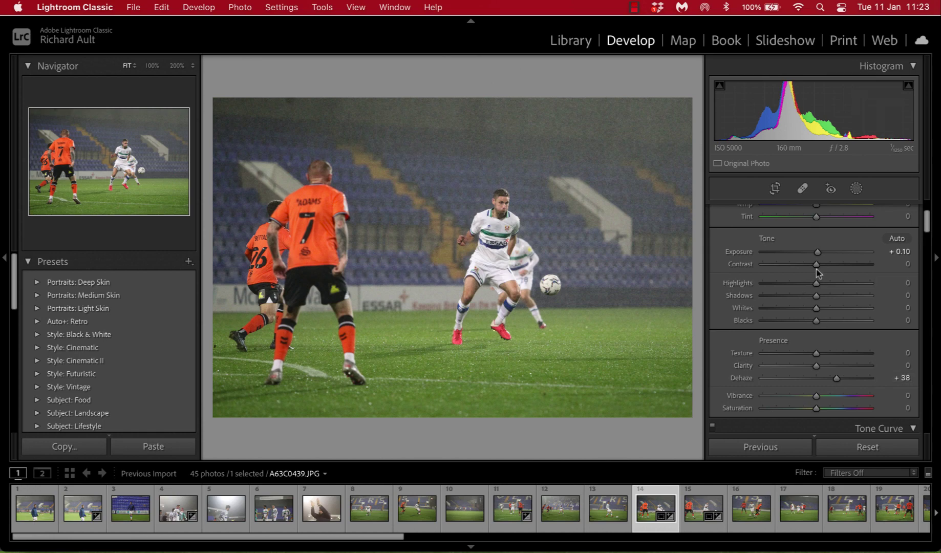
pyautogui.moveTo(816, 265)
pyautogui.mouseDown()
pyautogui.moveTo(834, 269)
pyautogui.moveTo(824, 255)
pyautogui.mouseUp()
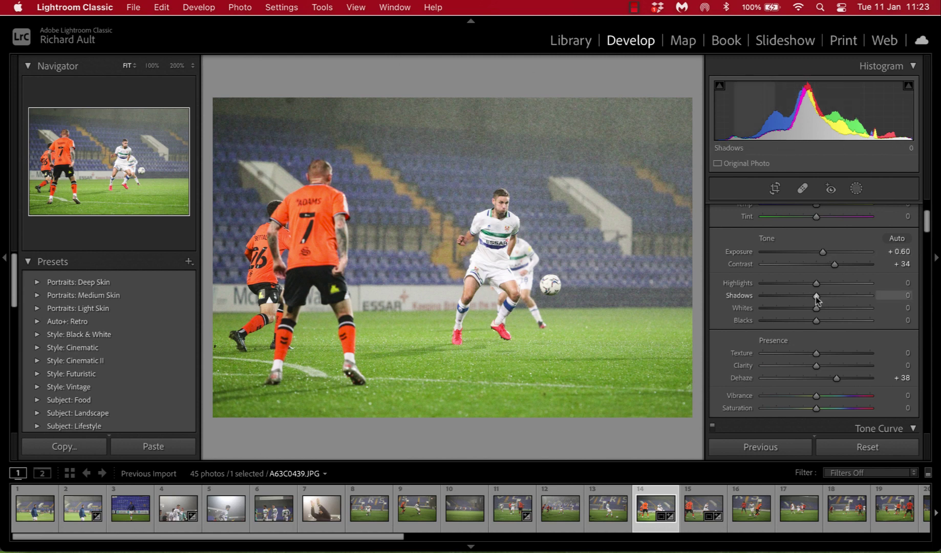
pyautogui.moveTo(816, 295); pyautogui.dragTo(771, 296)
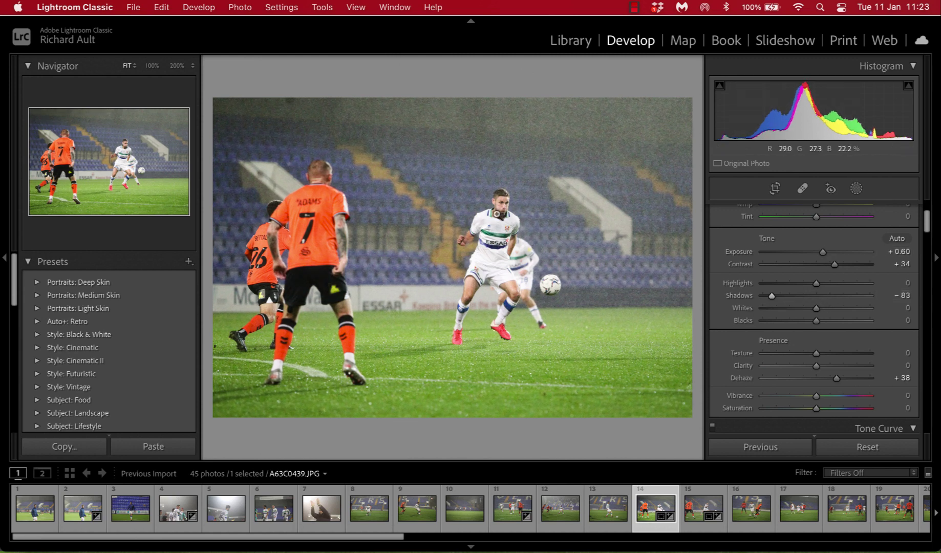
pyautogui.click(497, 214)
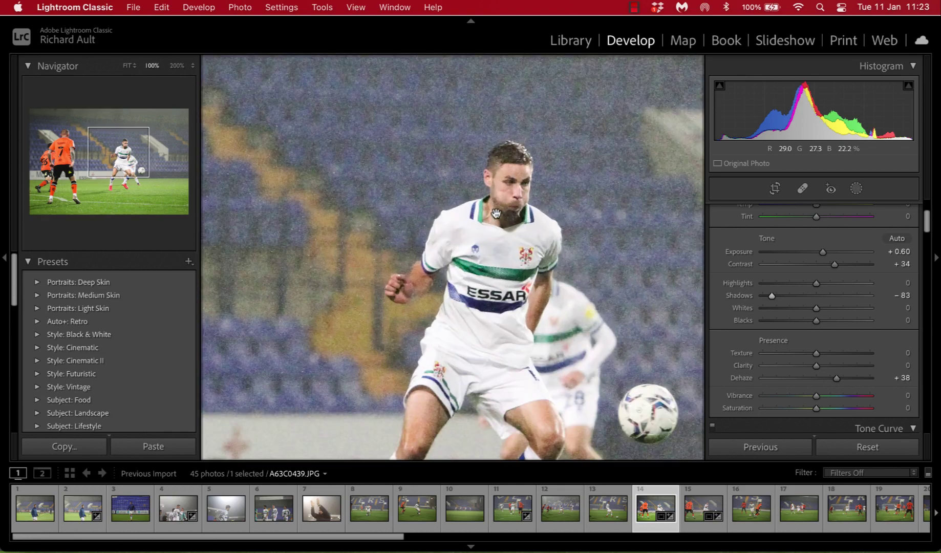
pyautogui.click(493, 262)
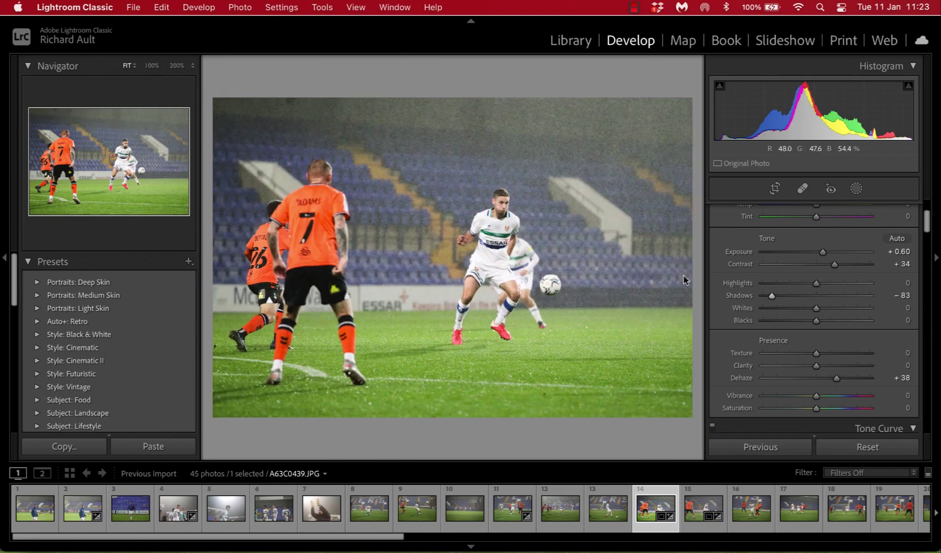
# - Reset the photo's shadows, contrast and exposure to their default values
pyautogui.doubleClick(740, 294)
pyautogui.doubleClick(742, 264)
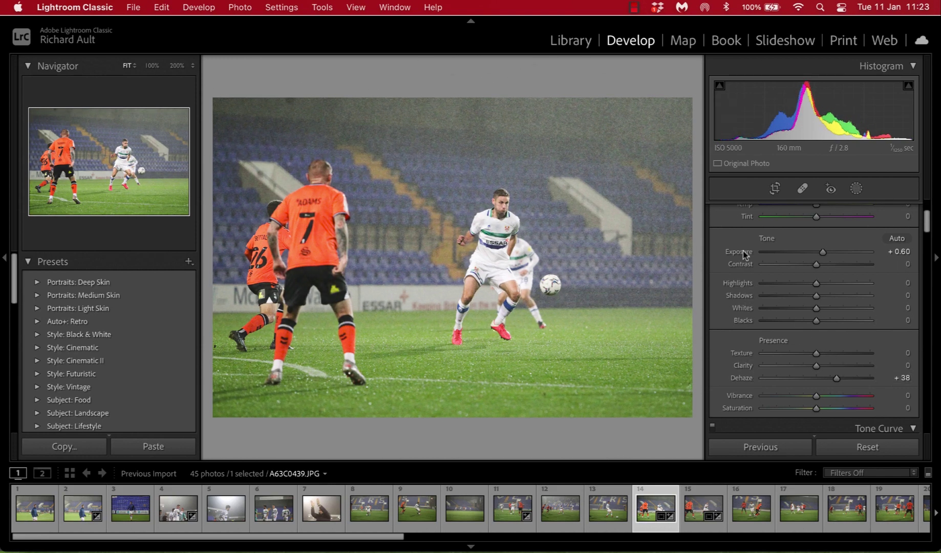
pyautogui.doubleClick(744, 253)
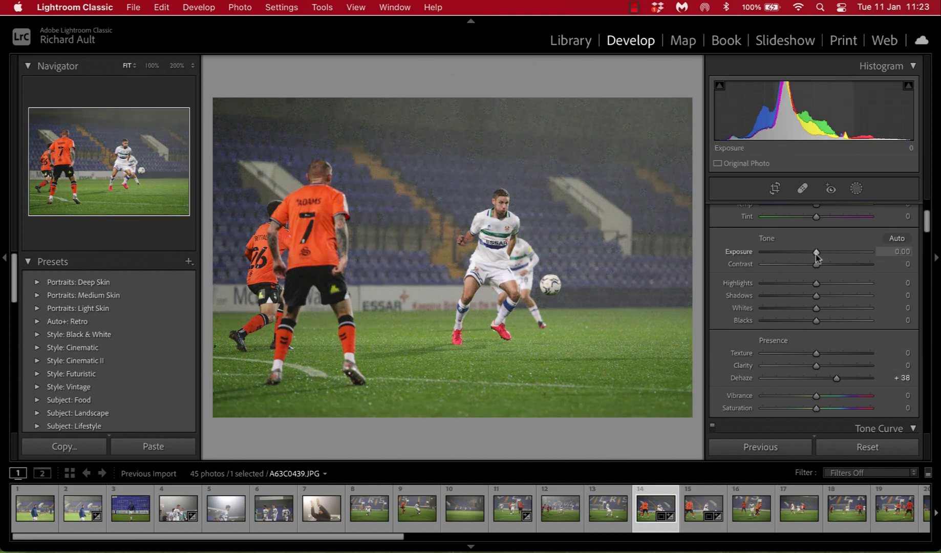
# - Set the exposure to +0.10, then reset Dehaze and set it to +49
pyautogui.moveTo(816, 252); pyautogui.dragTo(818, 253)
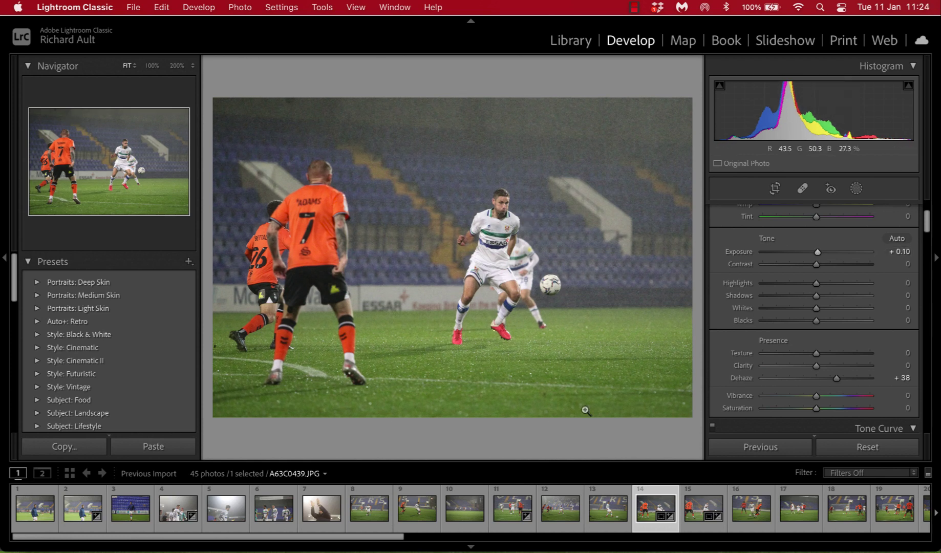
pyautogui.doubleClick(748, 381)
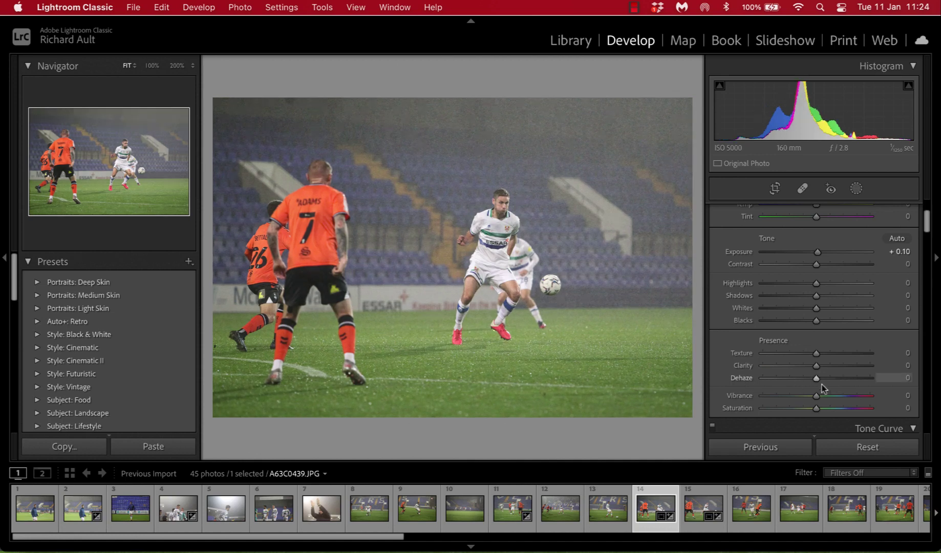
pyautogui.moveTo(817, 379); pyautogui.dragTo(844, 380)
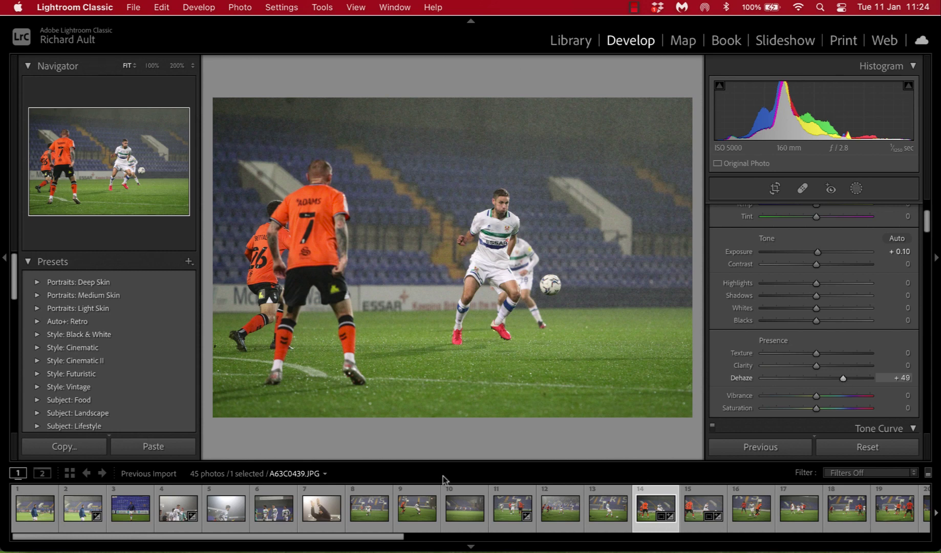
# - Open A63C0283.JPG, the photo of the applauding player in white, and examine the hazy sky above him at 100%
pyautogui.click(235, 523)
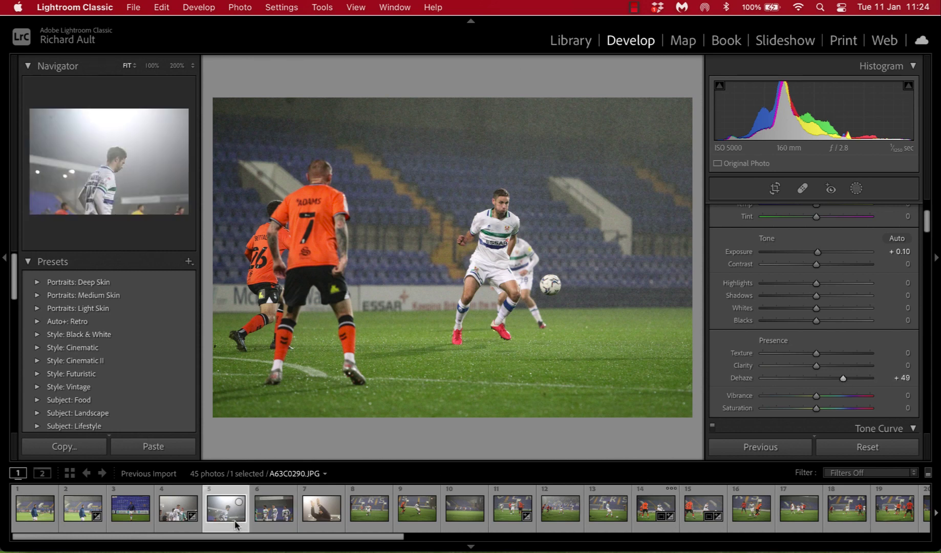
pyautogui.click(177, 526)
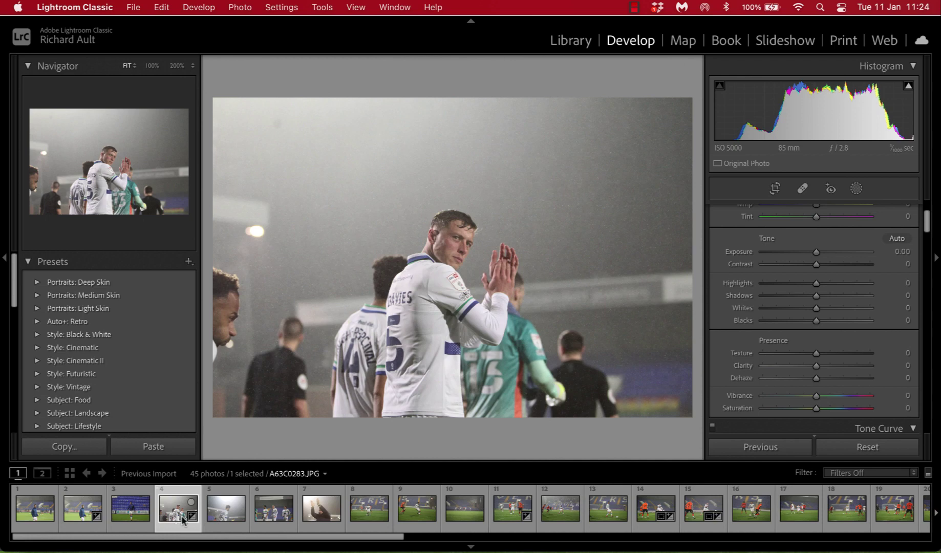
pyautogui.click(255, 157)
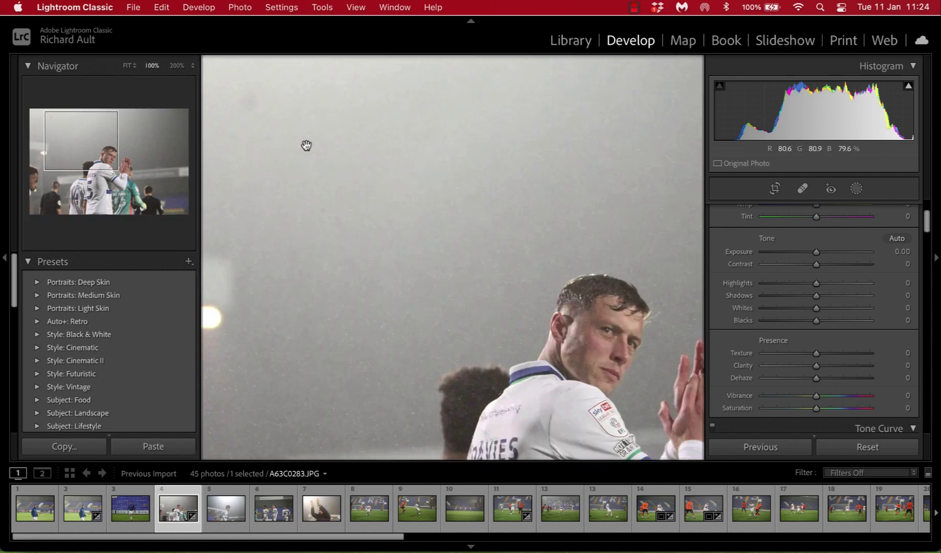
pyautogui.click(335, 179)
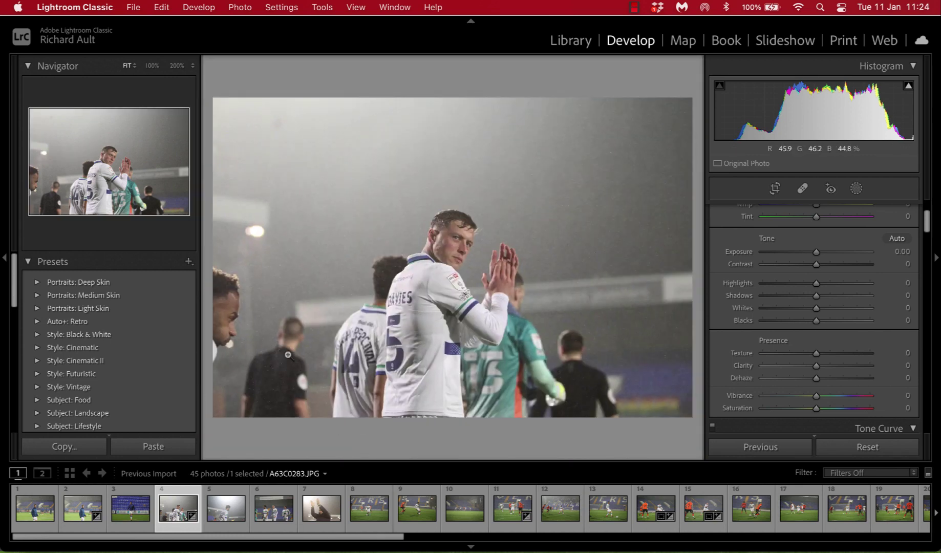
pyautogui.click(239, 319)
pyautogui.click(239, 319)
# - Crop the photo in its original aspect ratio, cutting out the partial face at the edge but keeping the floodlight in frame
pyautogui.click(774, 188)
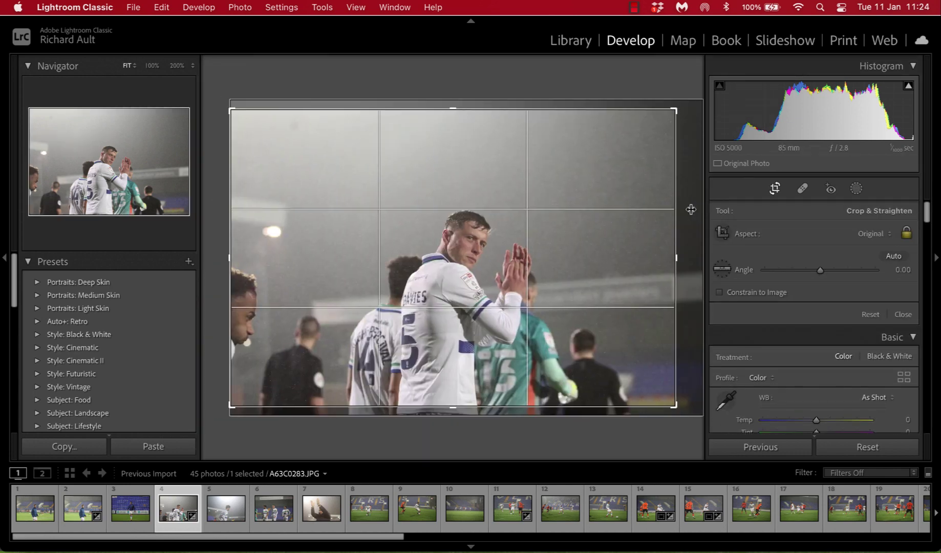
pyautogui.moveTo(690, 210); pyautogui.dragTo(556, 192)
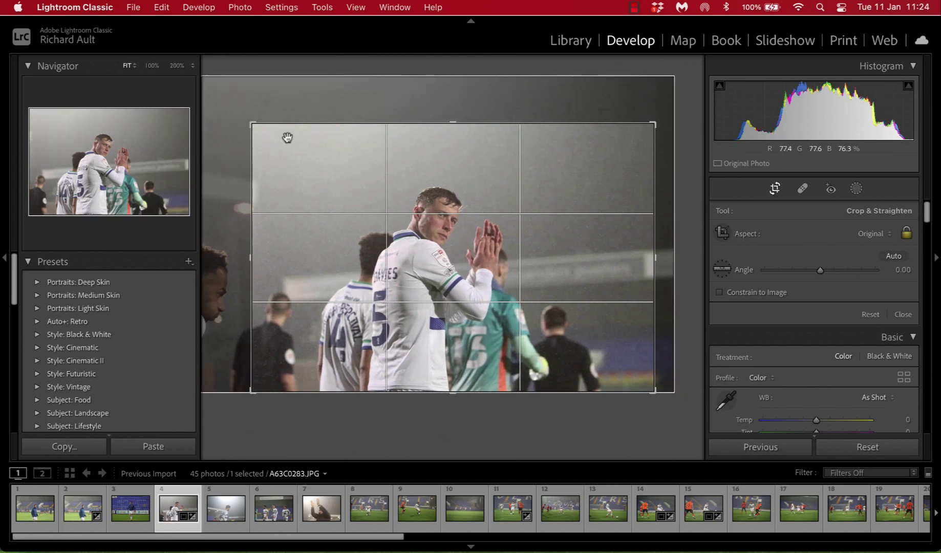
pyautogui.moveTo(251, 124); pyautogui.dragTo(237, 117)
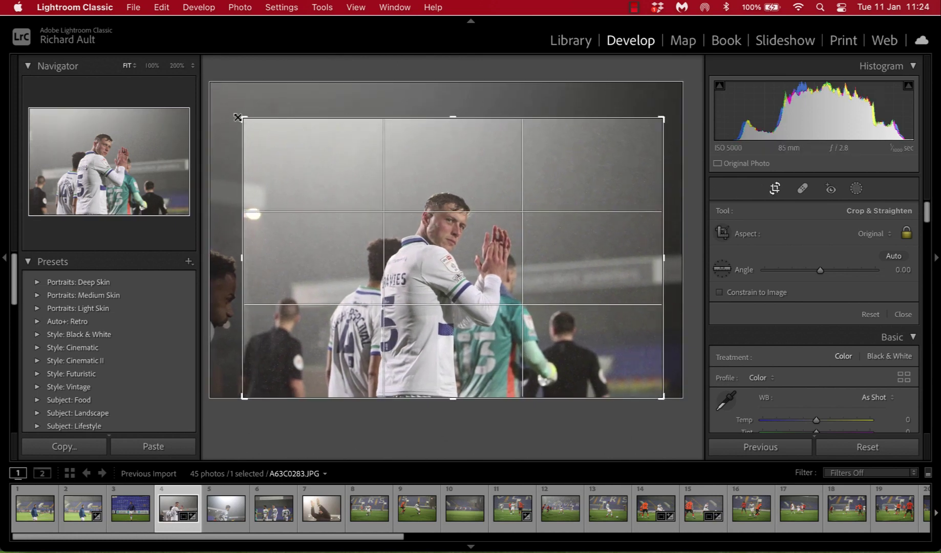
pyautogui.click(772, 188)
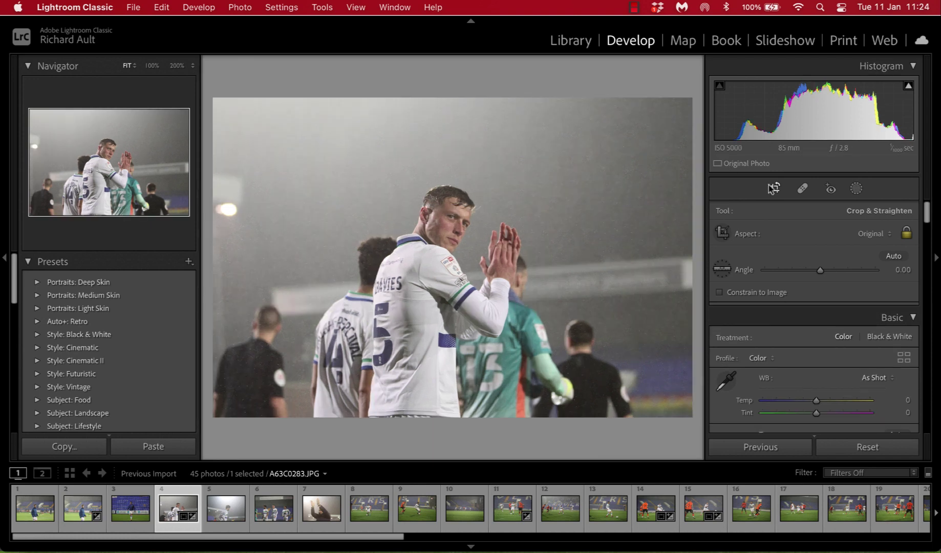
# - Set Dehaze to +39 on the applauding player's photo and check his face and shirt at 100%
pyautogui.scroll(-5, 870, 398)
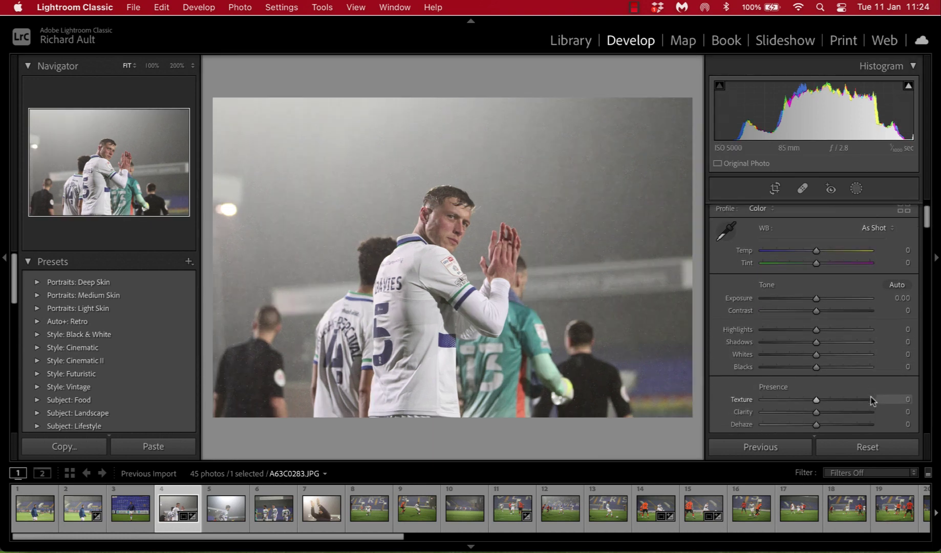
pyautogui.scroll(-3, 871, 399)
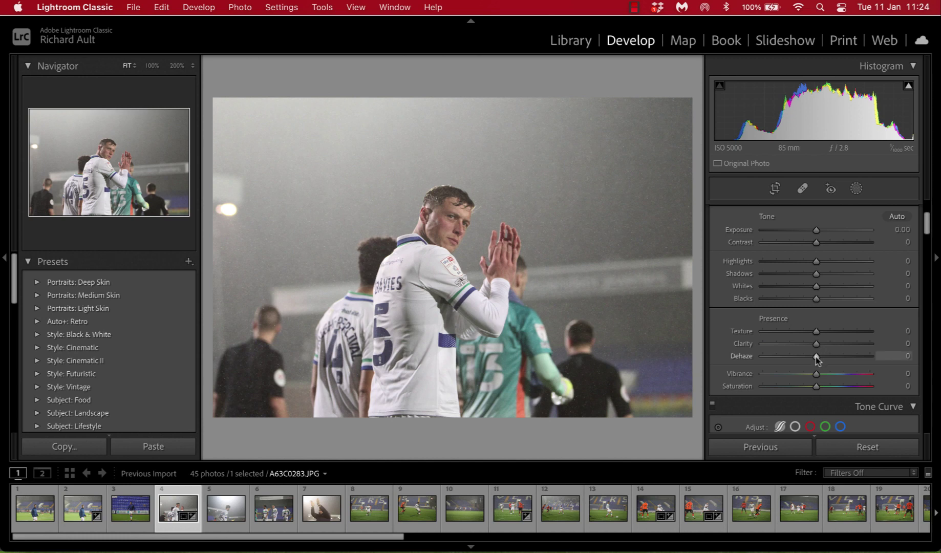
pyautogui.moveTo(817, 357); pyautogui.dragTo(837, 358)
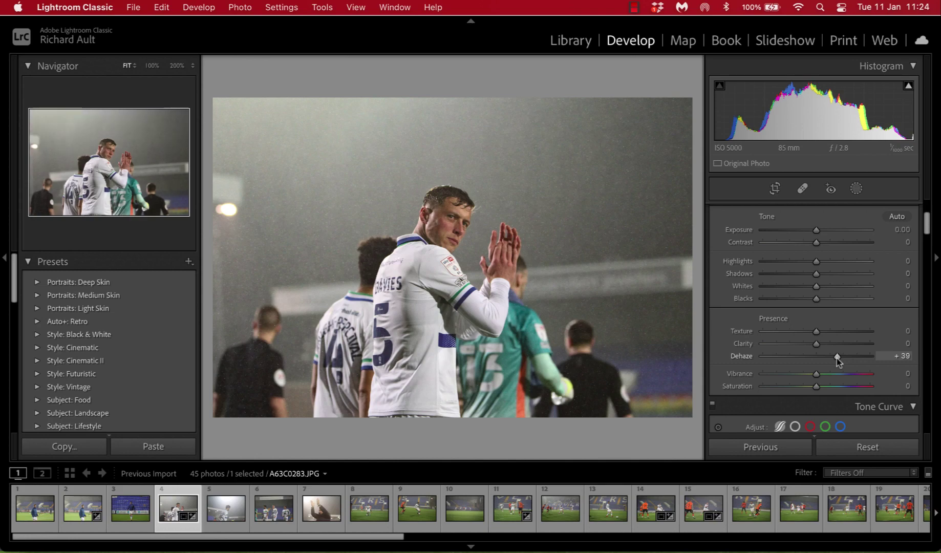
pyautogui.click(431, 247)
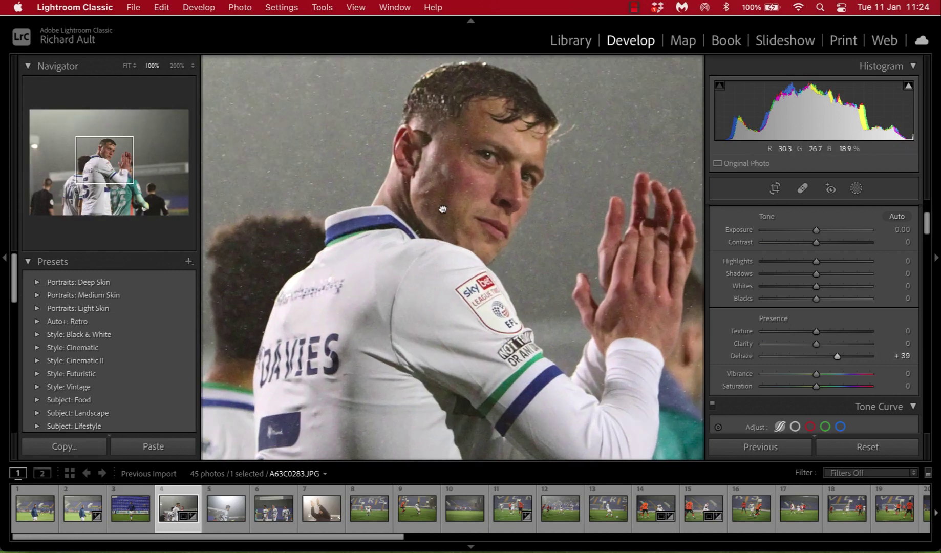
pyautogui.moveTo(440, 210); pyautogui.dragTo(480, 231)
pyautogui.click(485, 232)
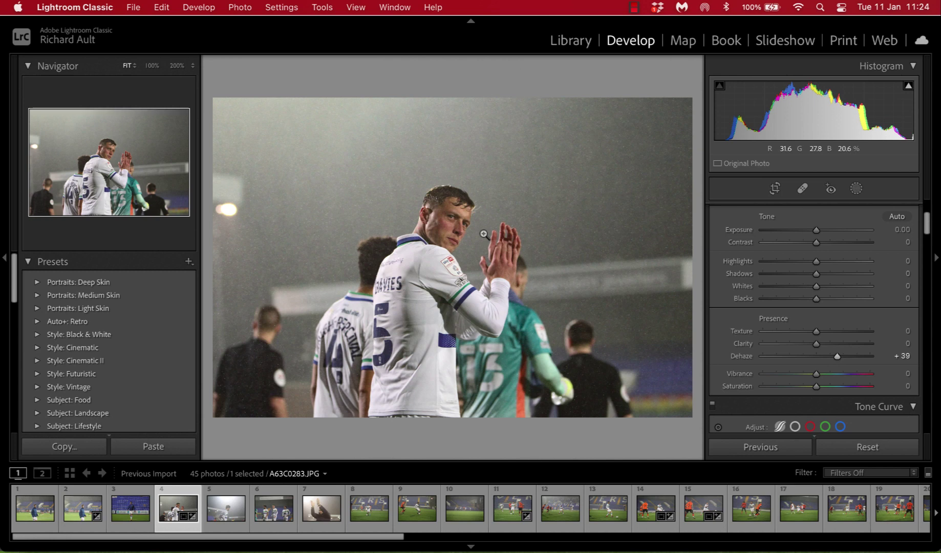
# - Compare the before and after versions, inspecting the player's shirt and face at 100%, and return to the single-photo view
pyautogui.hotkey('alt', 'y')
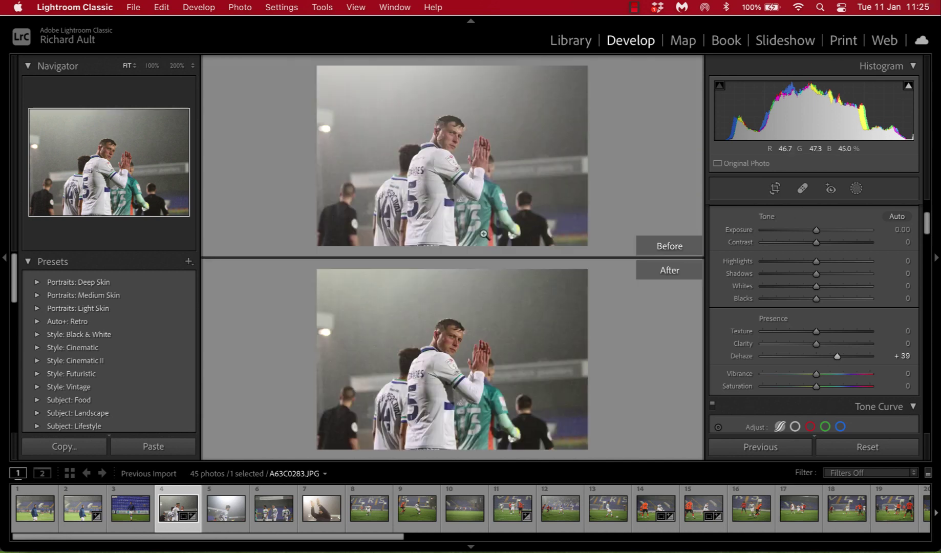
pyautogui.click(437, 158)
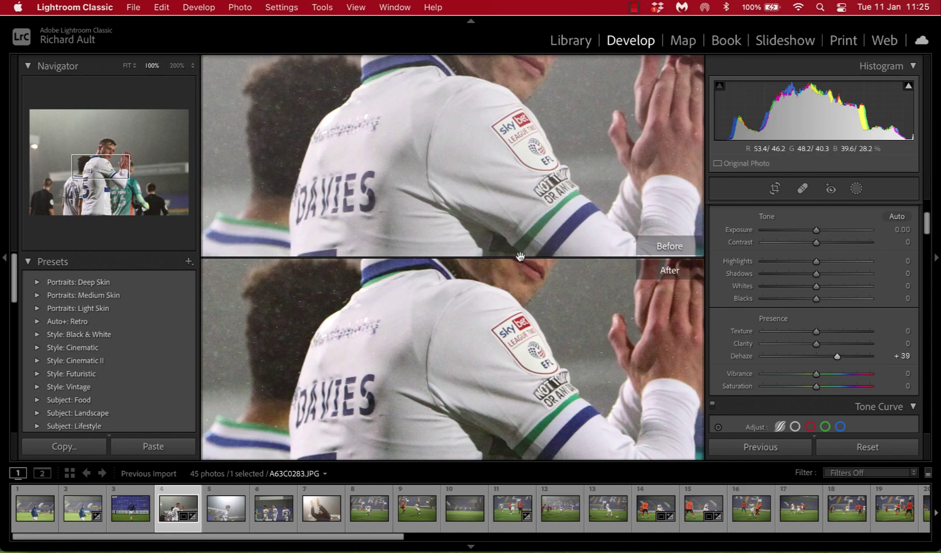
pyautogui.moveTo(532, 161); pyautogui.dragTo(514, 311)
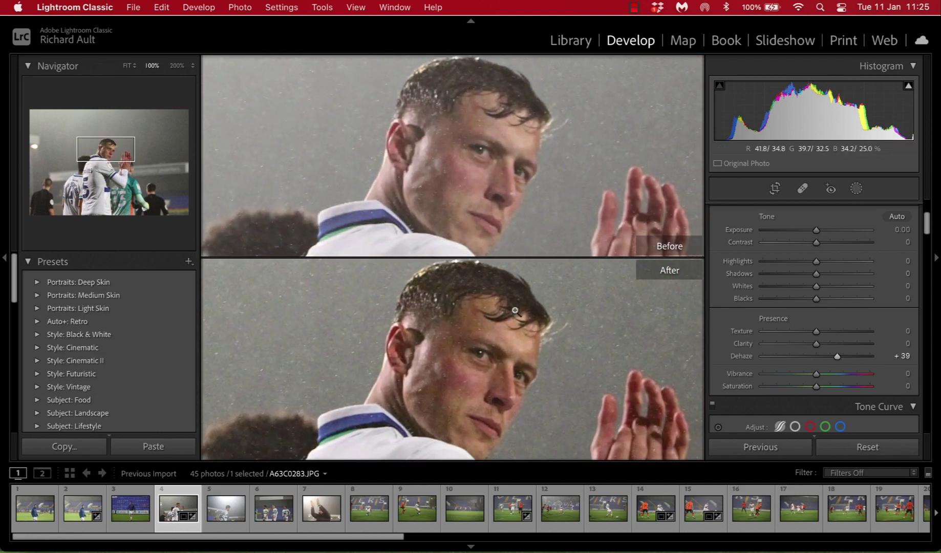
pyautogui.click(515, 310)
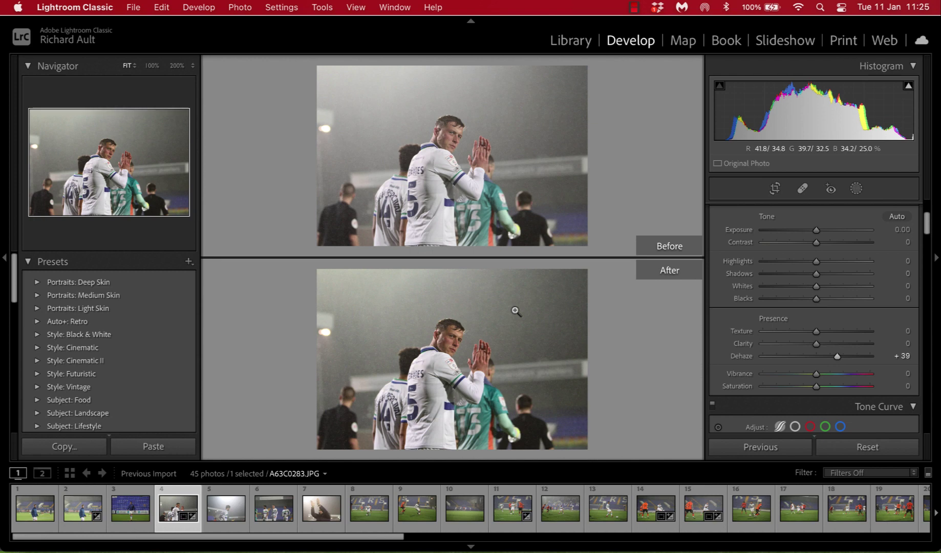
pyautogui.press('d')
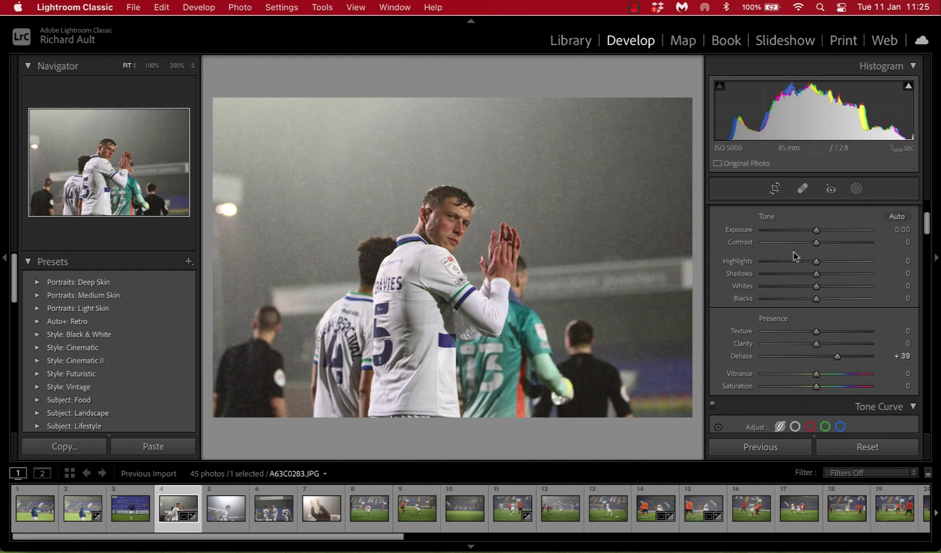
# - Open A63C0316.JPG, the photo of the man clapping above his head, and set its Dehaze to +46
pyautogui.scroll(4, 792, 256)
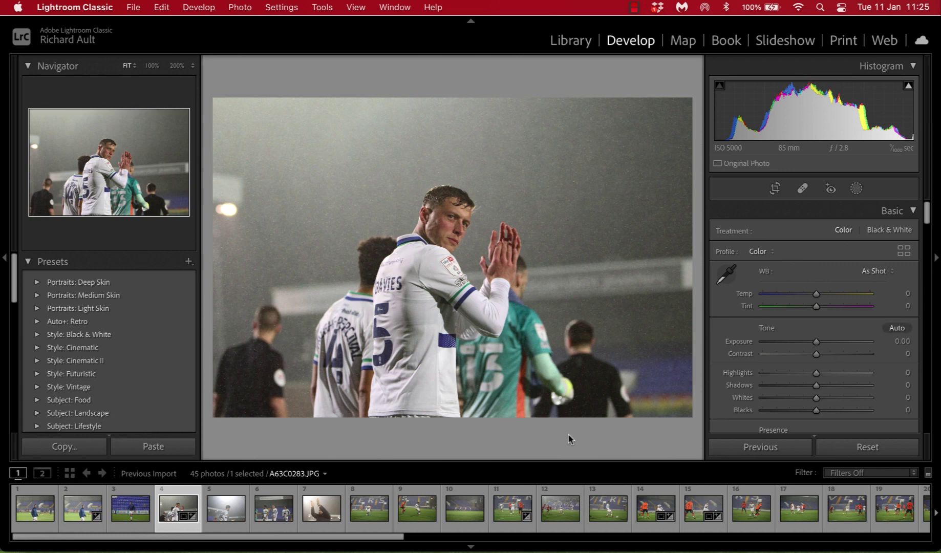
pyautogui.click(314, 519)
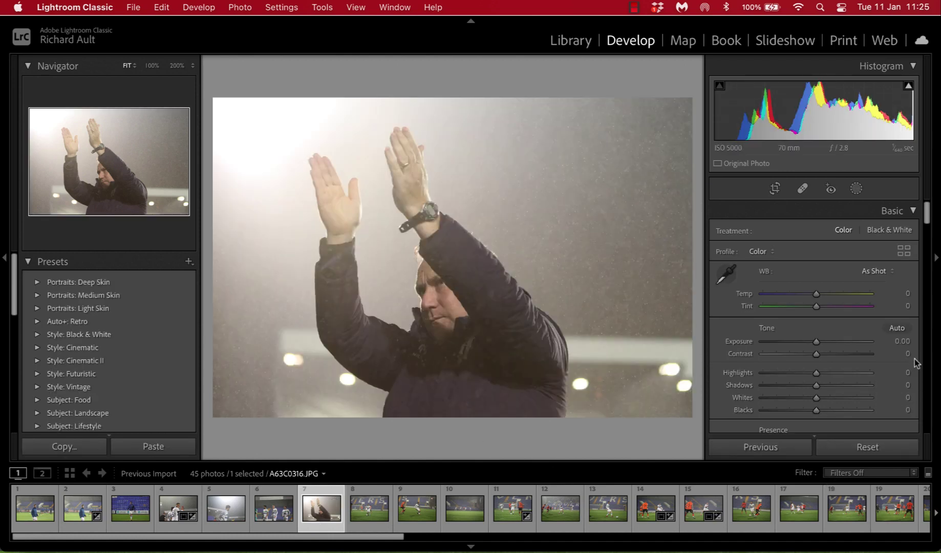
pyautogui.scroll(-1, 916, 362)
pyautogui.scroll(-4, 916, 363)
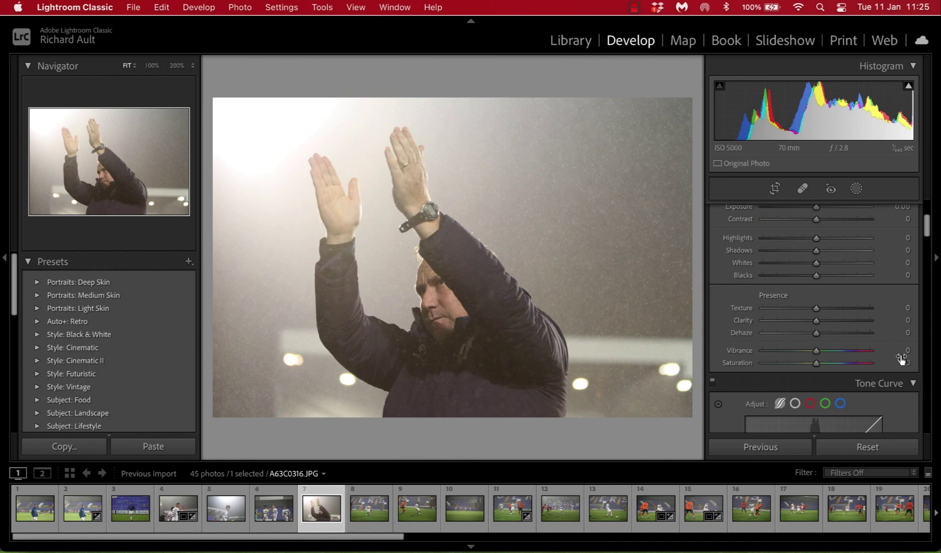
pyautogui.click(247, 121)
pyautogui.click(239, 157)
pyautogui.scroll(8, 818, 335)
pyautogui.scroll(2, 844, 336)
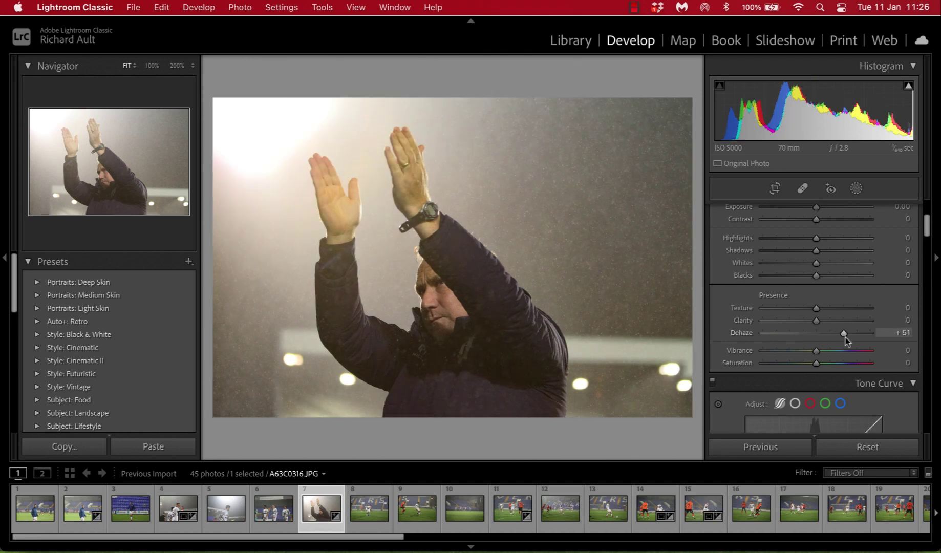
pyautogui.scroll(-1, 843, 337)
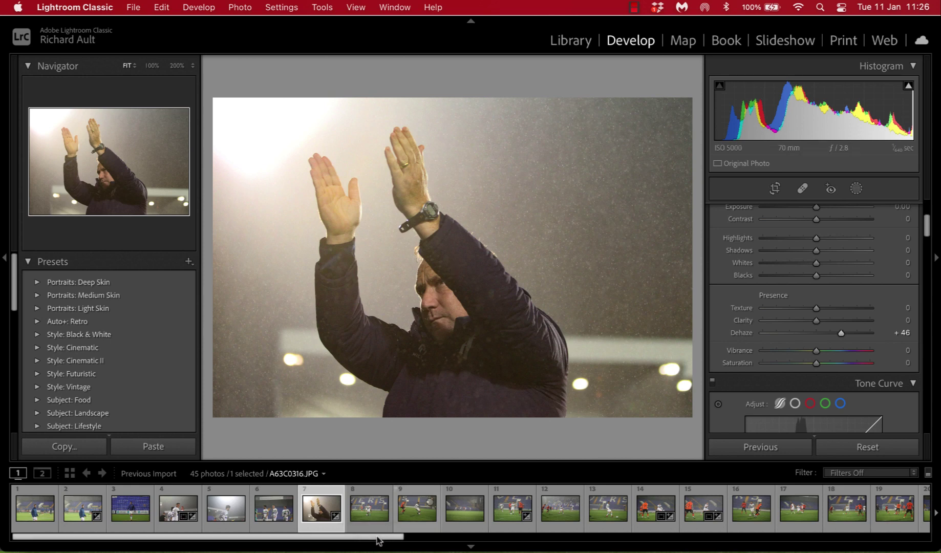
# - View A63C0356.JPG and look through the remaining photos of the import for other hazy shots
pyautogui.click(370, 521)
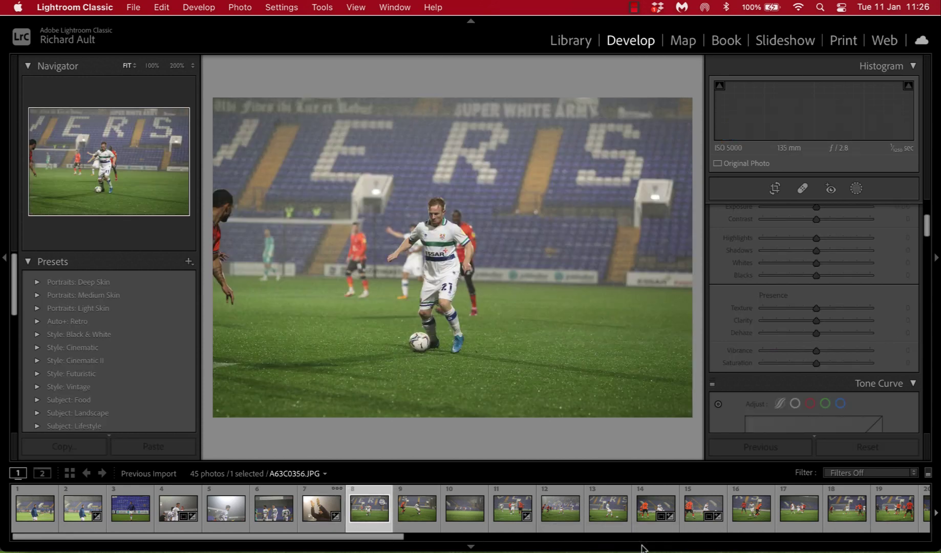
pyautogui.scroll(-2, 648, 514)
pyautogui.scroll(-3, 648, 513)
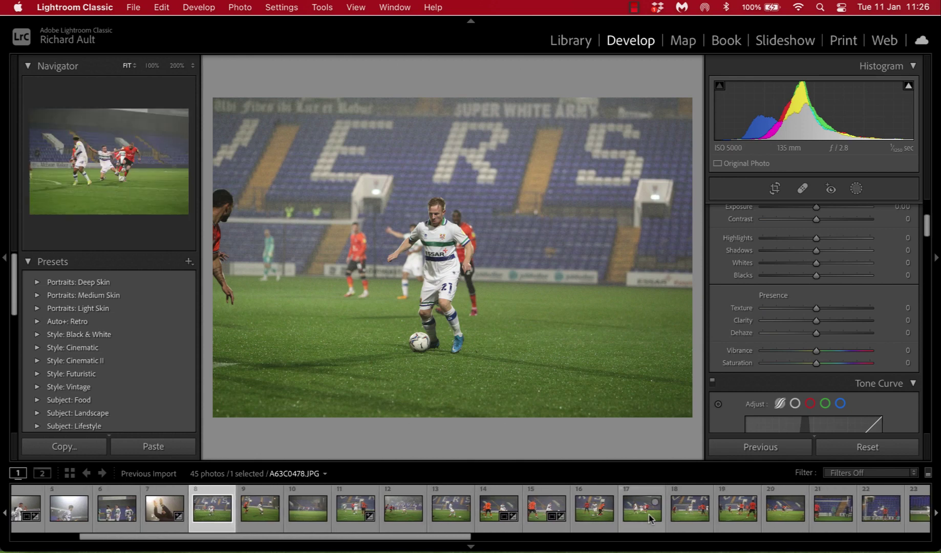
pyautogui.scroll(-6, 649, 517)
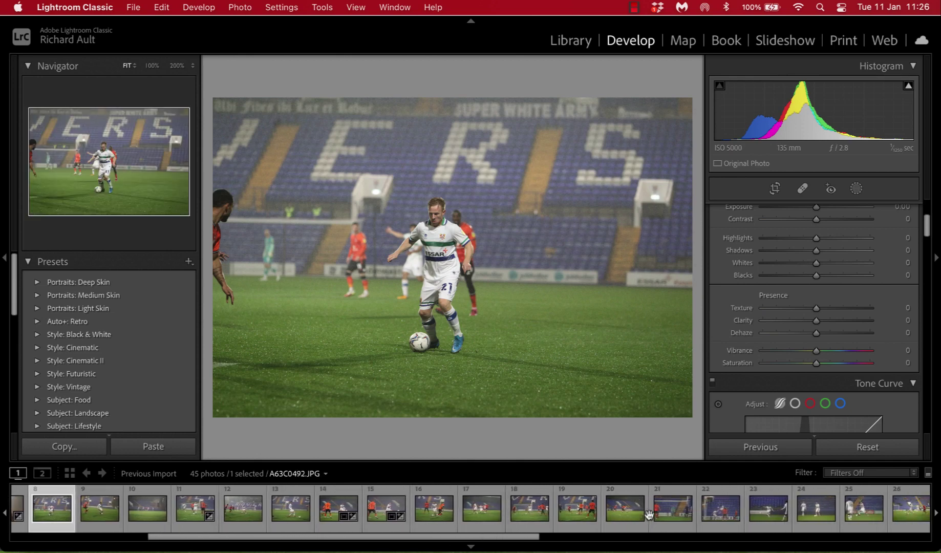
pyautogui.scroll(-11, 649, 517)
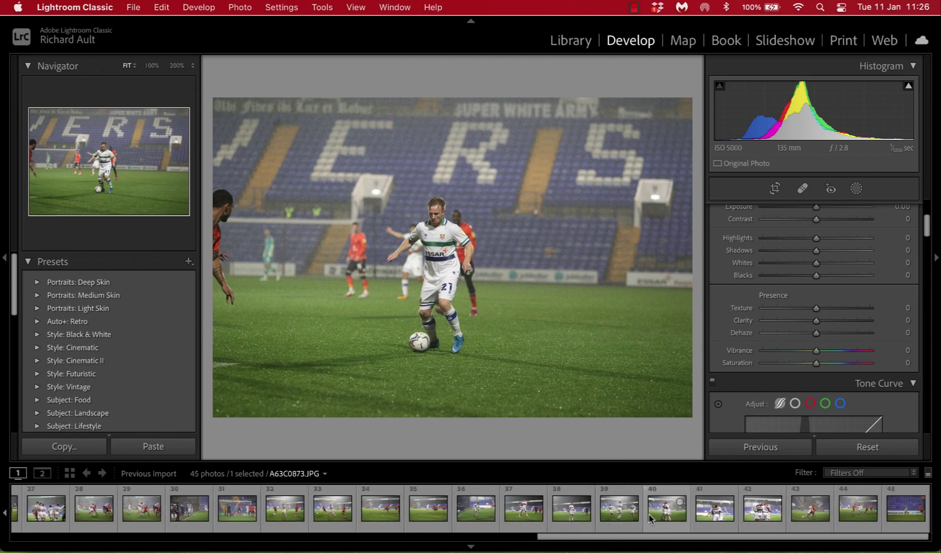
pyautogui.scroll(20, 647, 514)
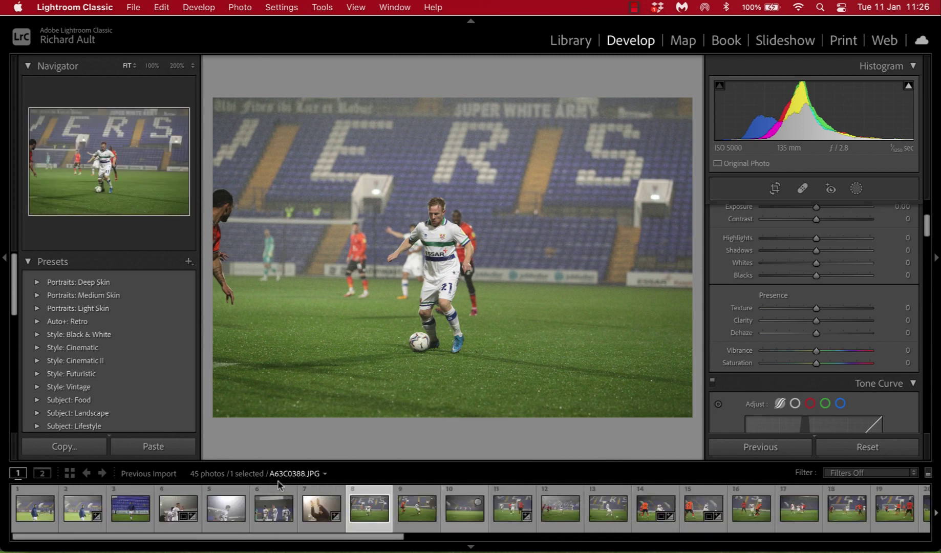
# - Open A63C0408.JPG, the distant shot of players in front of the empty stand, and set its Dehaze to +67
pyautogui.click(463, 509)
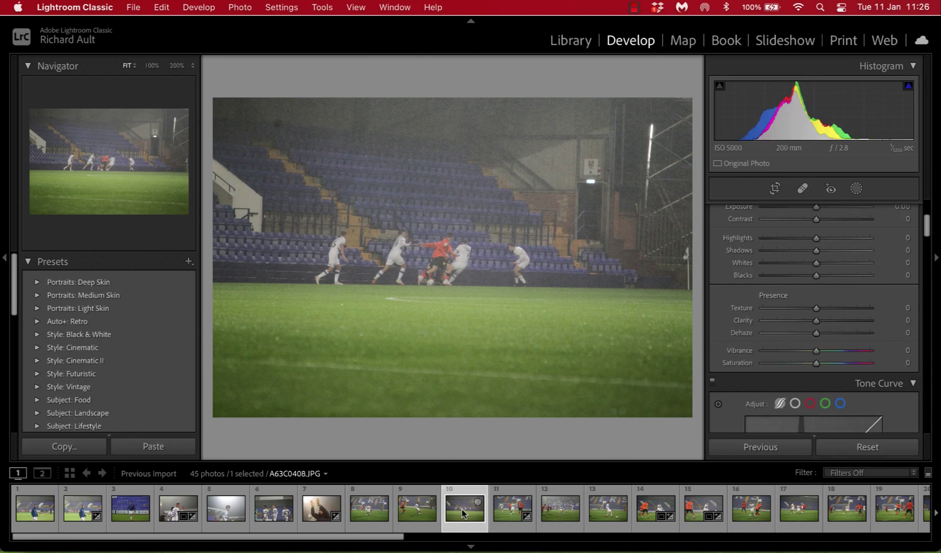
pyautogui.click(434, 200)
pyautogui.click(437, 200)
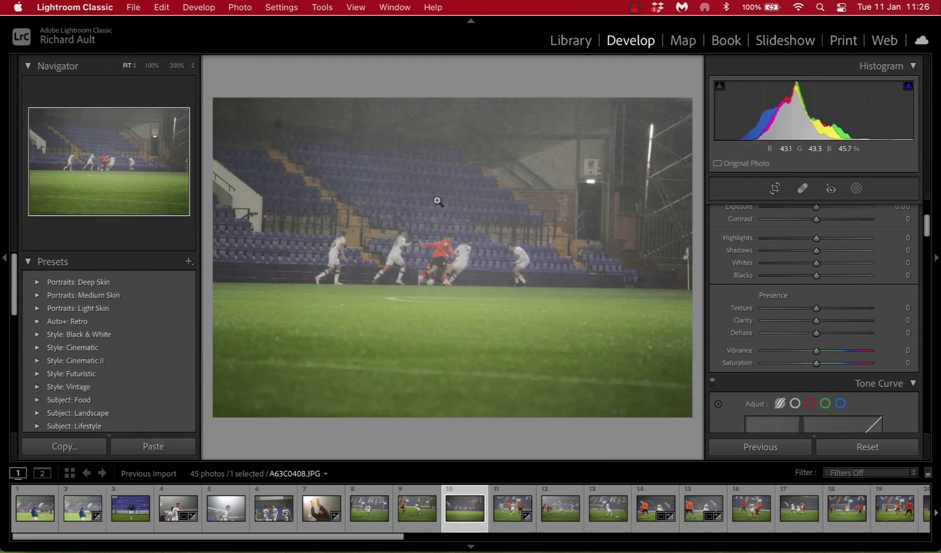
pyautogui.moveTo(437, 200); pyautogui.dragTo(448, 279)
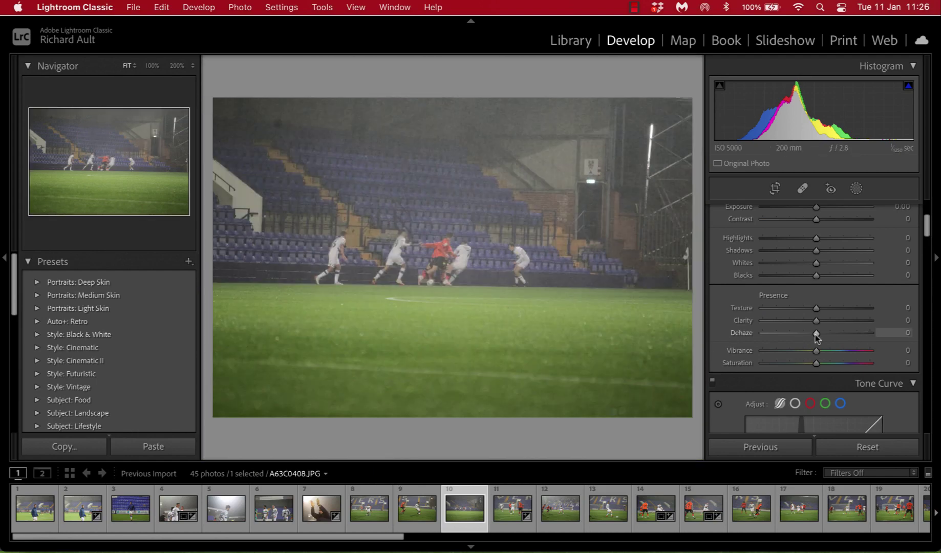
pyautogui.moveTo(815, 334); pyautogui.dragTo(852, 346)
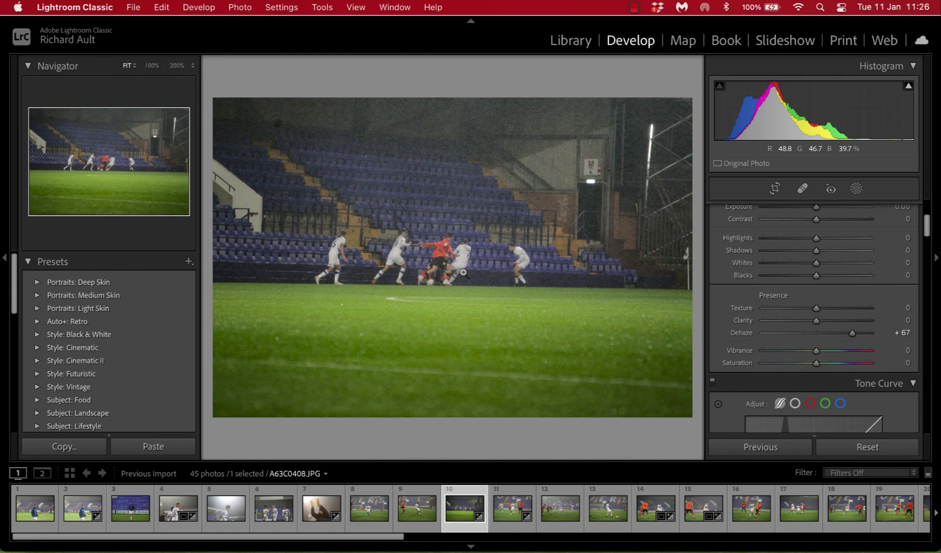
# - Open the photo of the white-shirted players embracing, near the end of the import
pyautogui.hscroll(4, 815, 514)
pyautogui.hscroll(10, 815, 514)
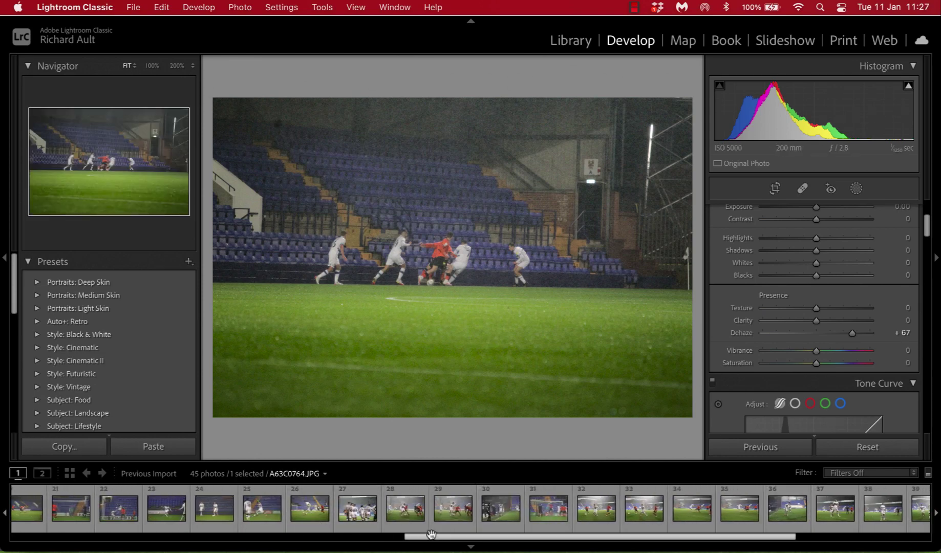
pyautogui.hscroll(1, 571, 521)
pyautogui.hscroll(6, 572, 521)
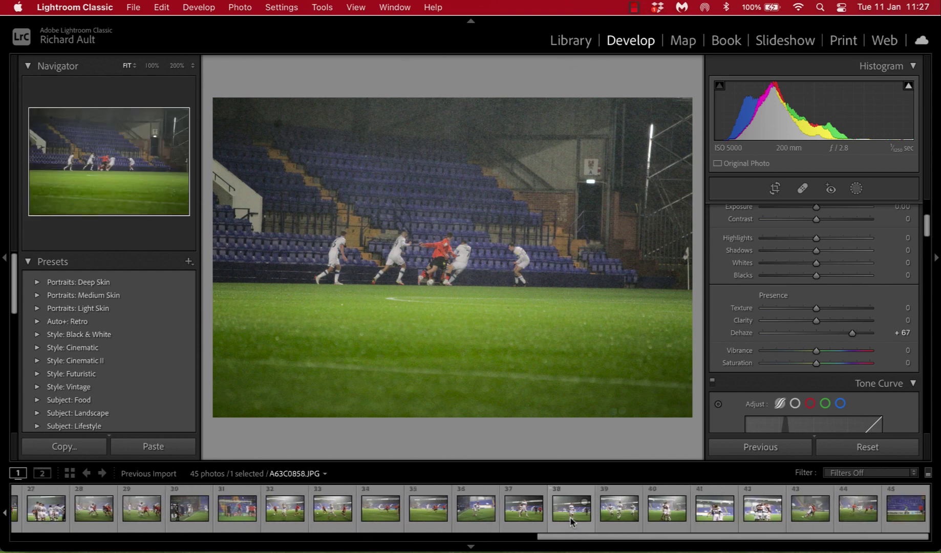
pyautogui.click(723, 527)
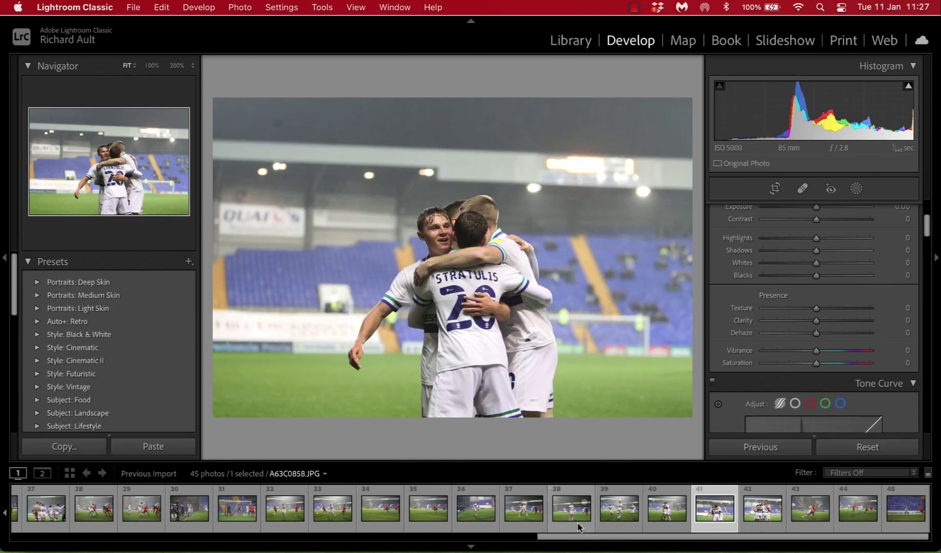
# - Open A63C0856.JPG, the celebration shot of the shouting player, try its Dehaze at +21 and reset the slider
pyautogui.click(519, 526)
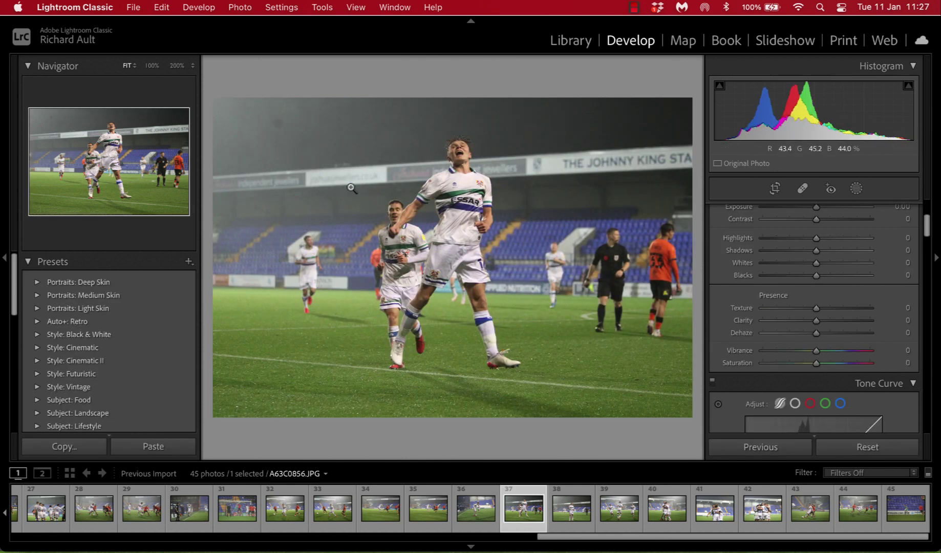
pyautogui.click(226, 128)
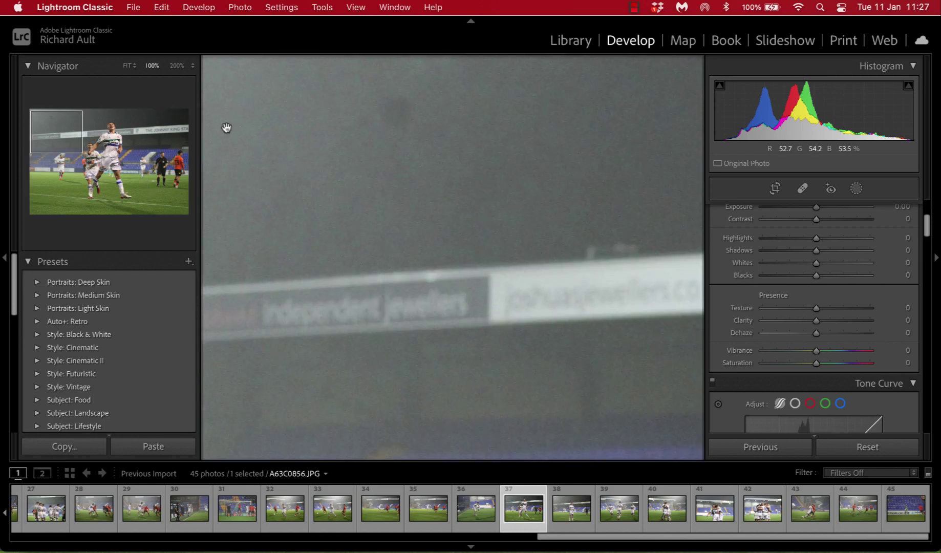
pyautogui.click(307, 173)
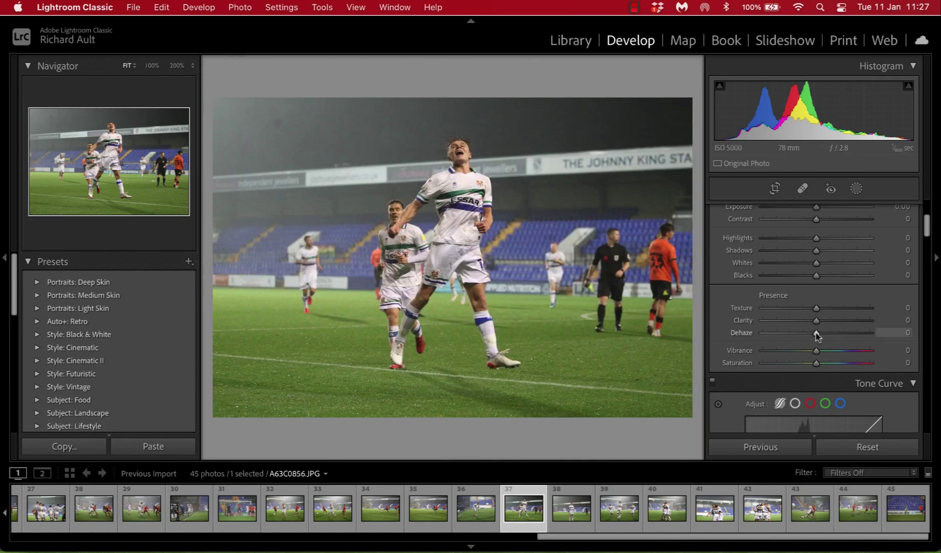
pyautogui.moveTo(816, 334); pyautogui.dragTo(826, 333)
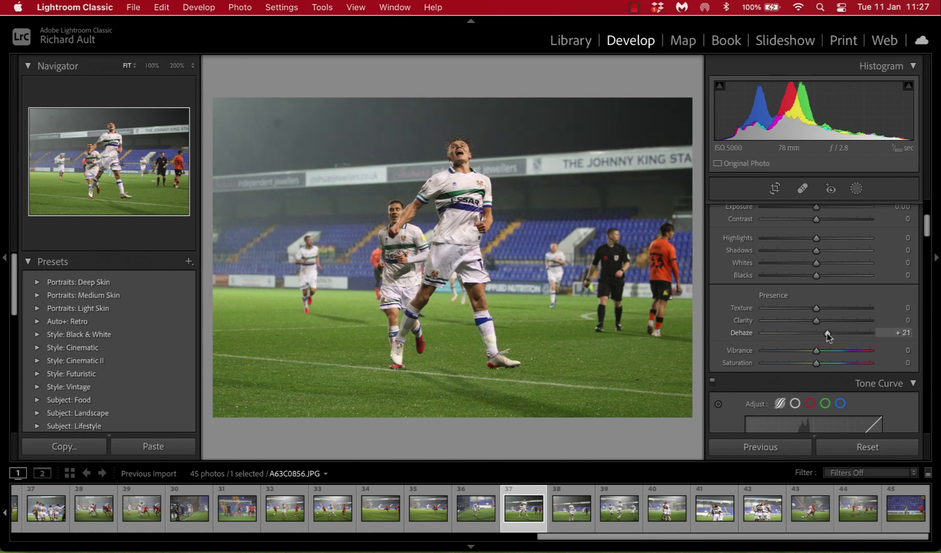
pyautogui.doubleClick(742, 333)
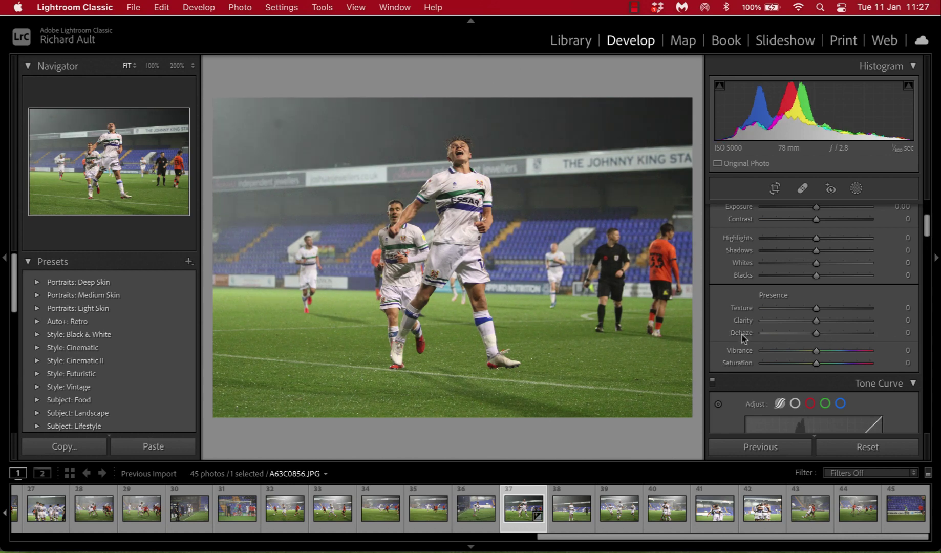
# - Open A63C0864.JPG, the three white-shirted players celebrating, set its Dehaze to +63 and inspect the sky and the central player up close
pyautogui.click(615, 523)
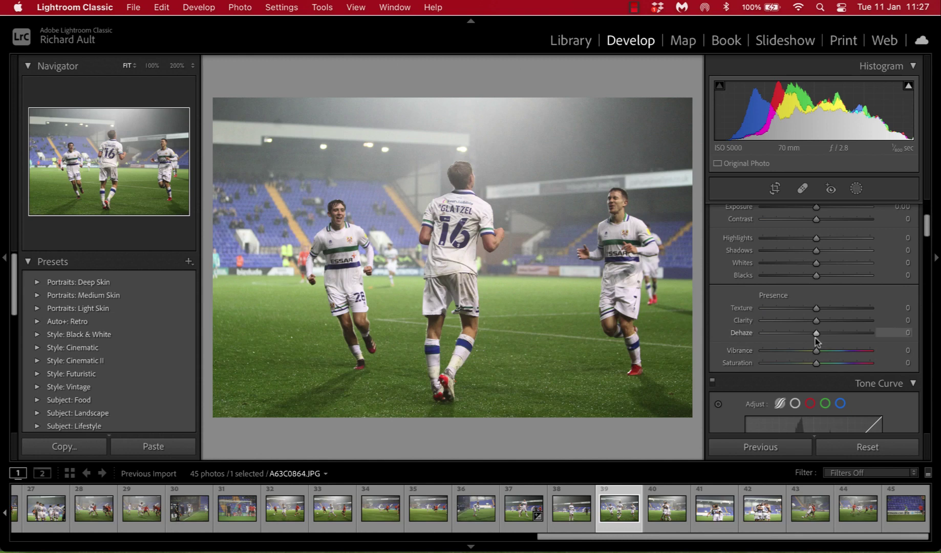
pyautogui.moveTo(816, 334)
pyautogui.mouseDown()
pyautogui.moveTo(848, 334)
pyautogui.moveTo(833, 334)
pyautogui.mouseUp()
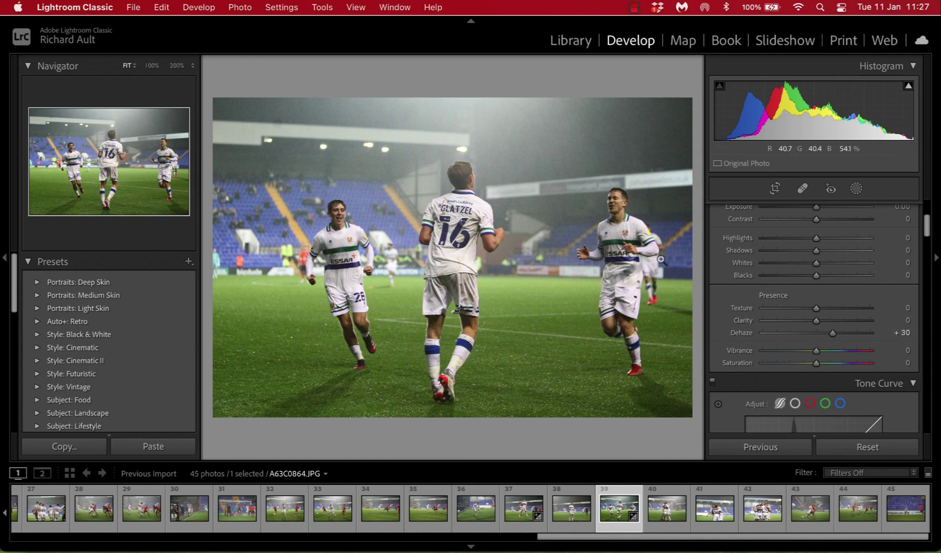
pyautogui.moveTo(830, 333); pyautogui.dragTo(850, 336)
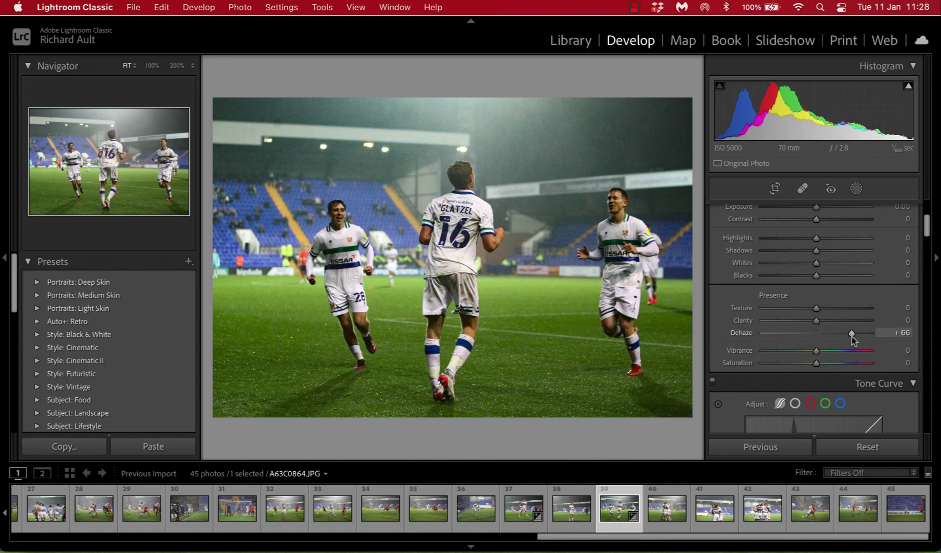
pyautogui.click(450, 121)
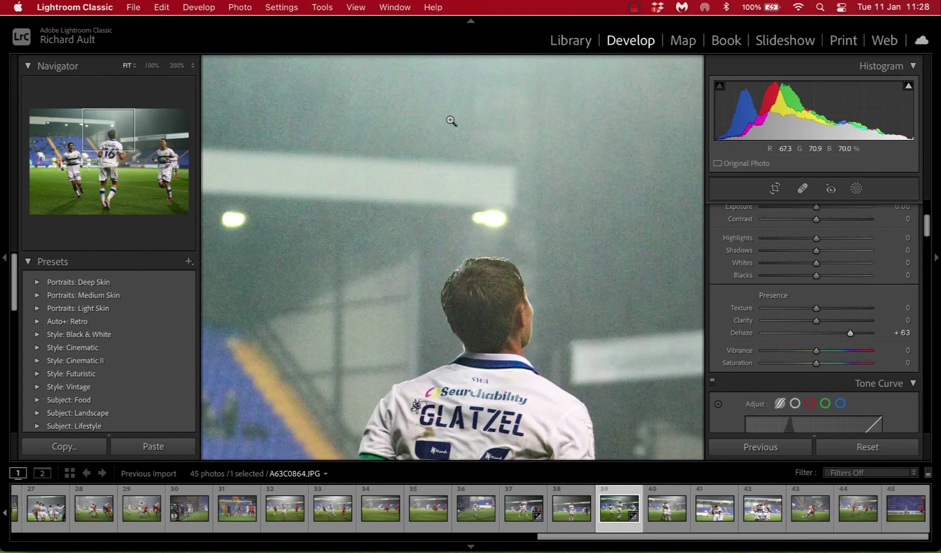
pyautogui.click(450, 121)
pyautogui.click(462, 229)
pyautogui.click(471, 218)
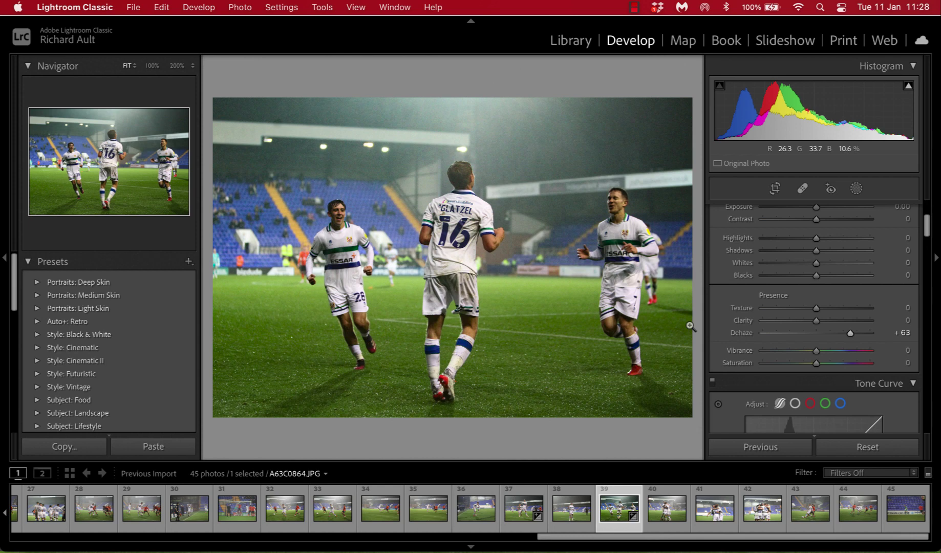
# - Brighten the dehazed photo by setting its Exposure to +0.40
pyautogui.scroll(5, 814, 295)
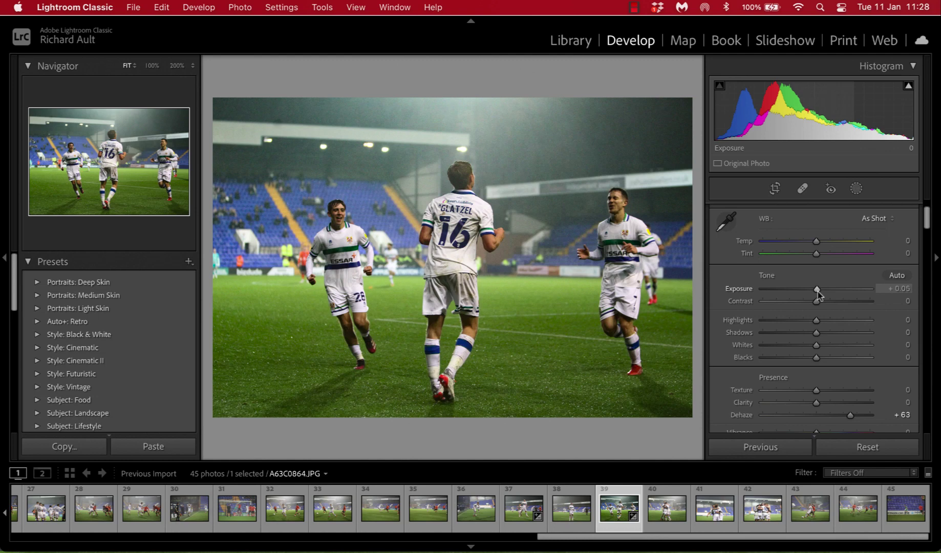
pyautogui.moveTo(817, 291); pyautogui.dragTo(821, 293)
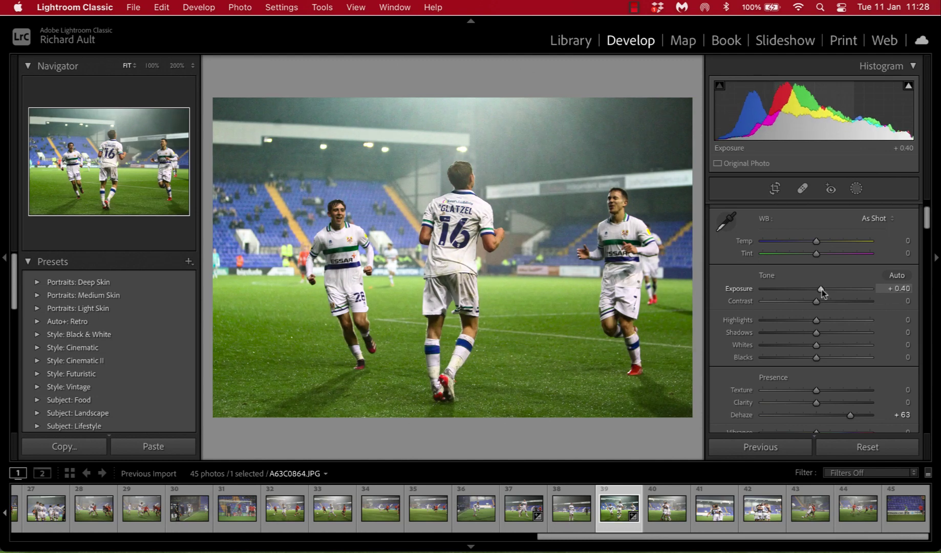
pyautogui.click(468, 138)
pyautogui.click(468, 138)
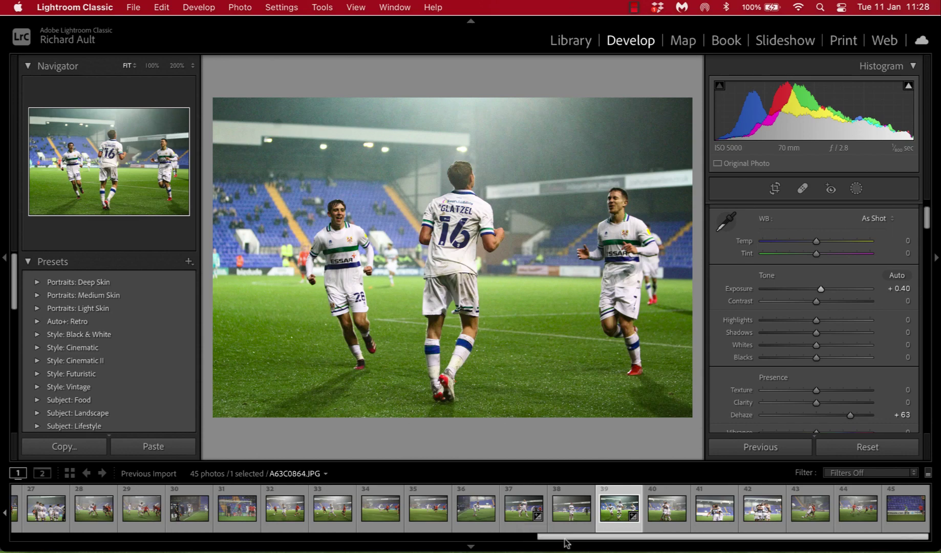
# - Open A63C0182.JPG, the player in the blue training jacket, set its Dehaze to +36 and crop it tighter around him
pyautogui.moveTo(563, 537); pyautogui.dragTo(56, 534)
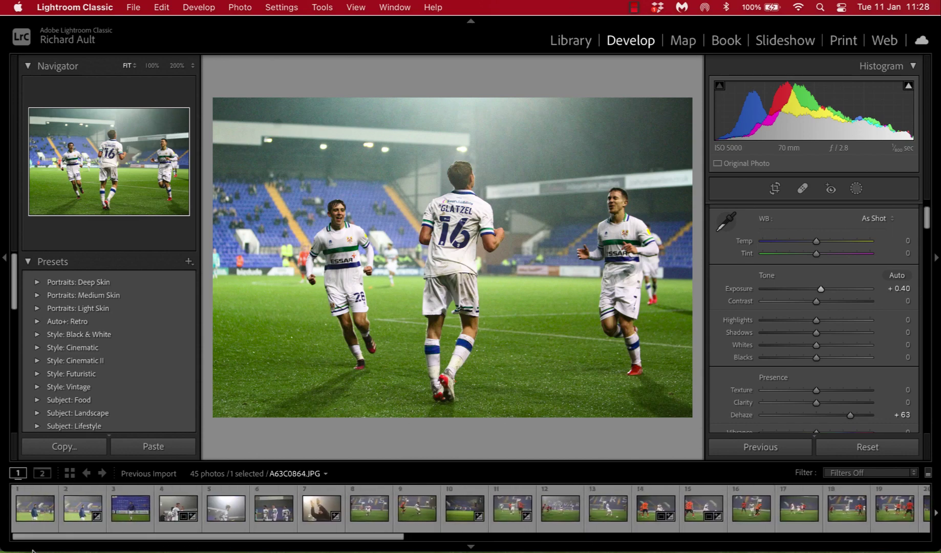
pyautogui.click(67, 527)
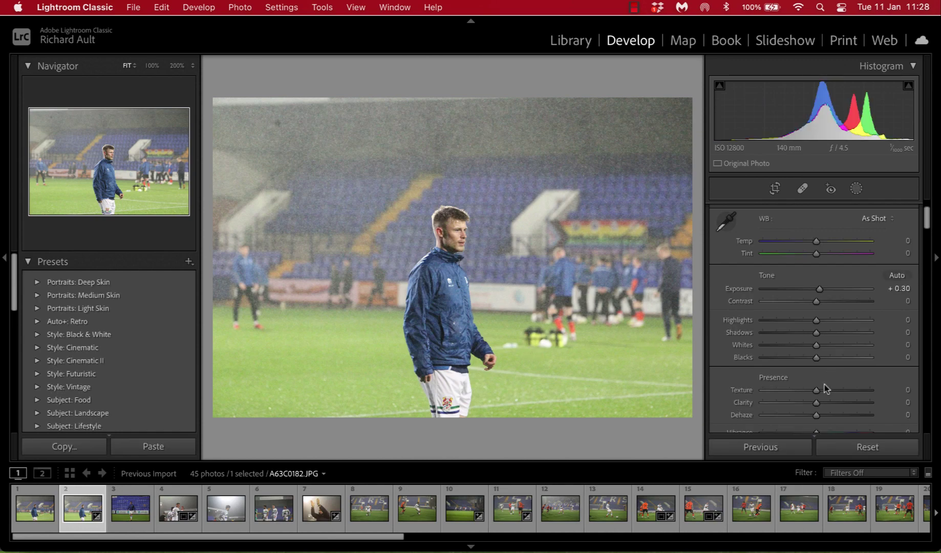
pyautogui.moveTo(815, 415); pyautogui.dragTo(834, 418)
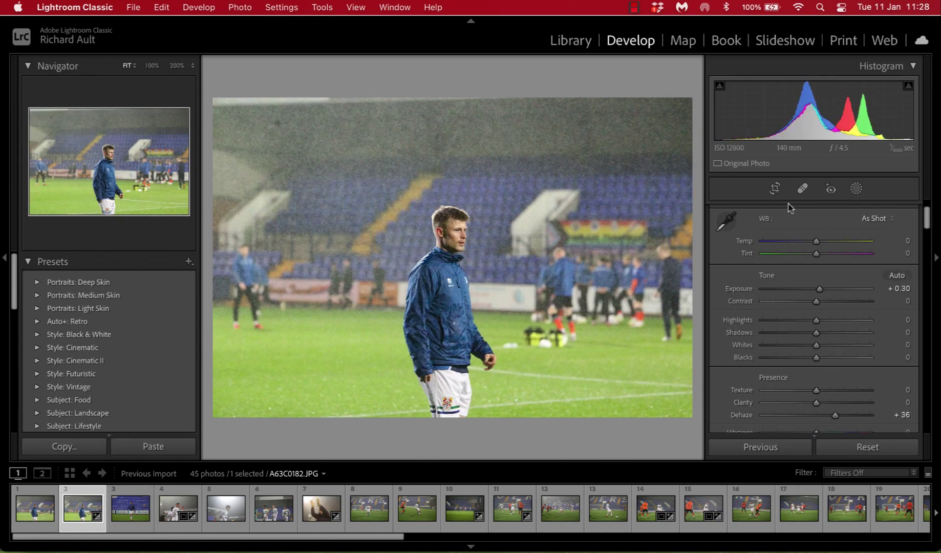
pyautogui.click(779, 189)
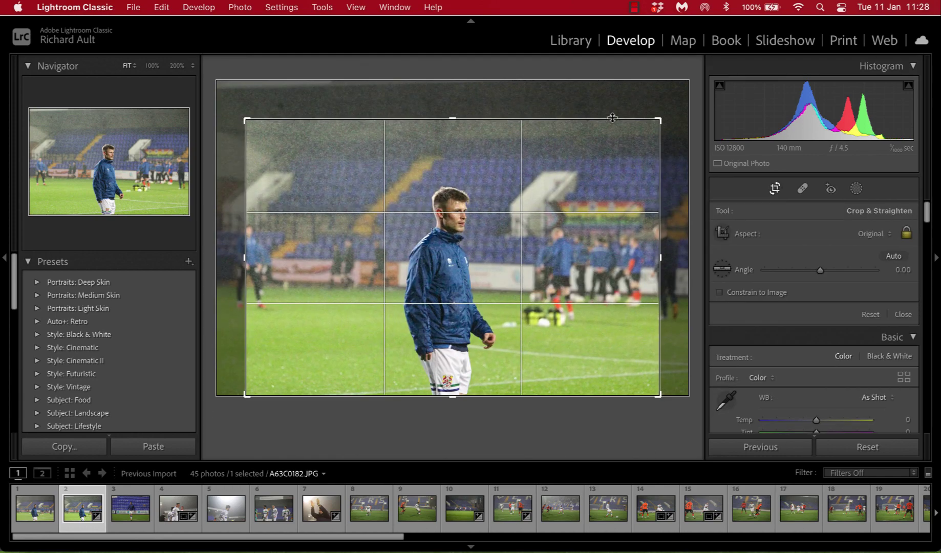
pyautogui.click(774, 190)
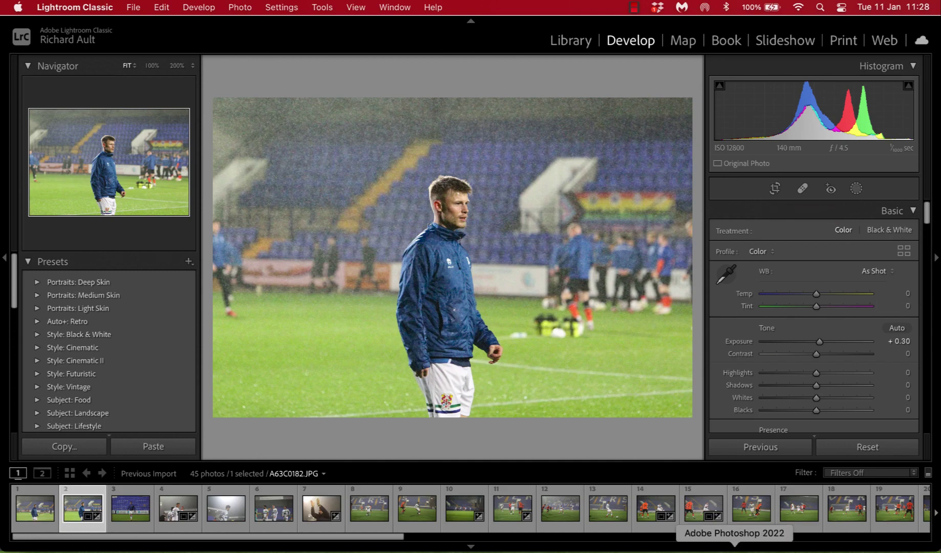
# - Switch to Photoshop and apply the Camera Raw Filter to A63C0283.JPG with Dehaze at +25
pyautogui.click(734, 550)
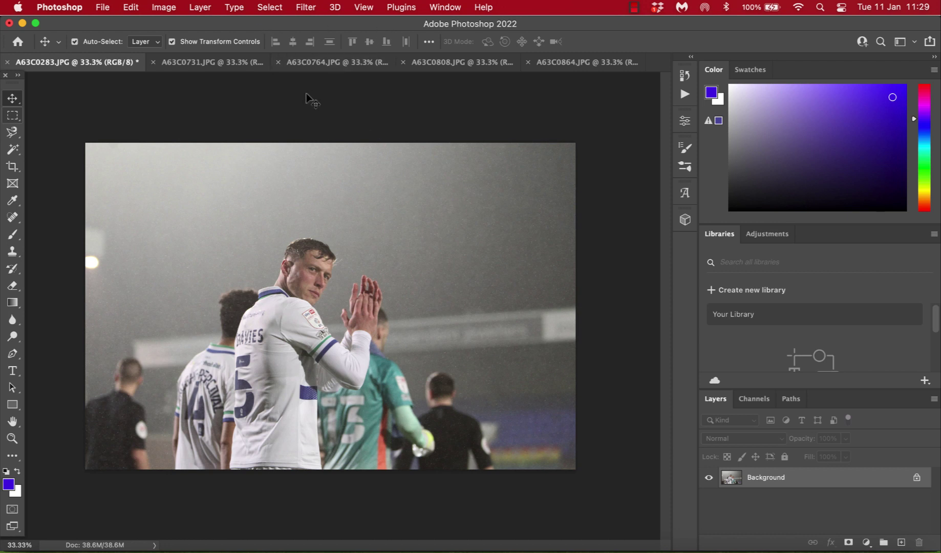
pyautogui.click(305, 9)
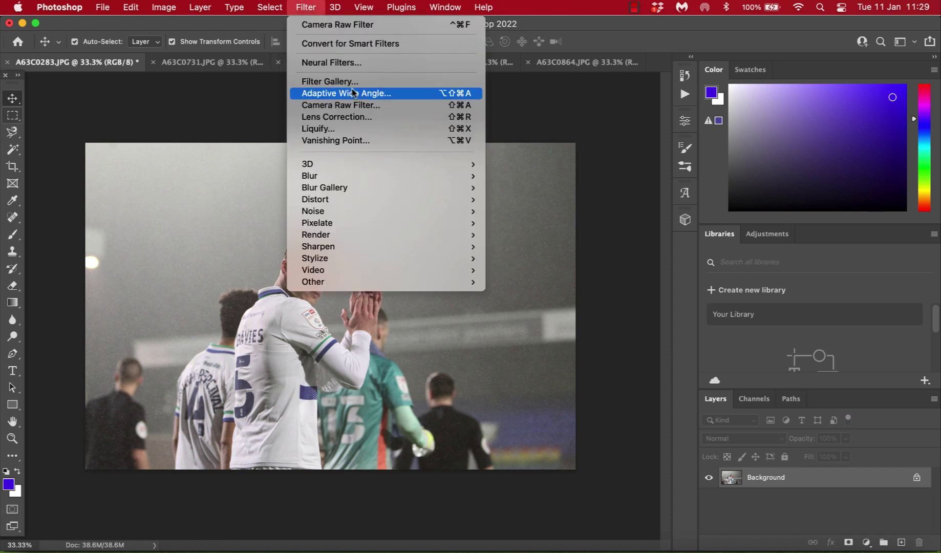
pyautogui.click(361, 106)
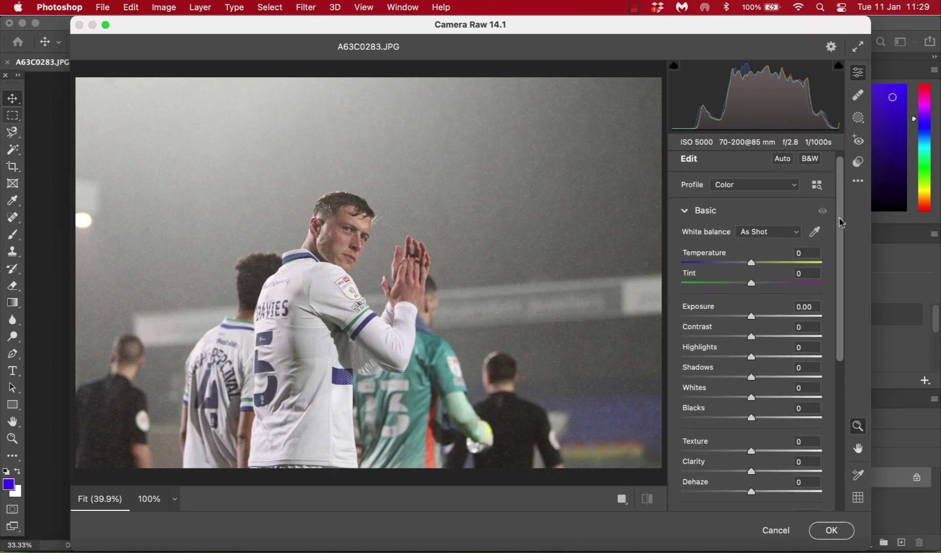
pyautogui.moveTo(840, 210); pyautogui.dragTo(837, 278)
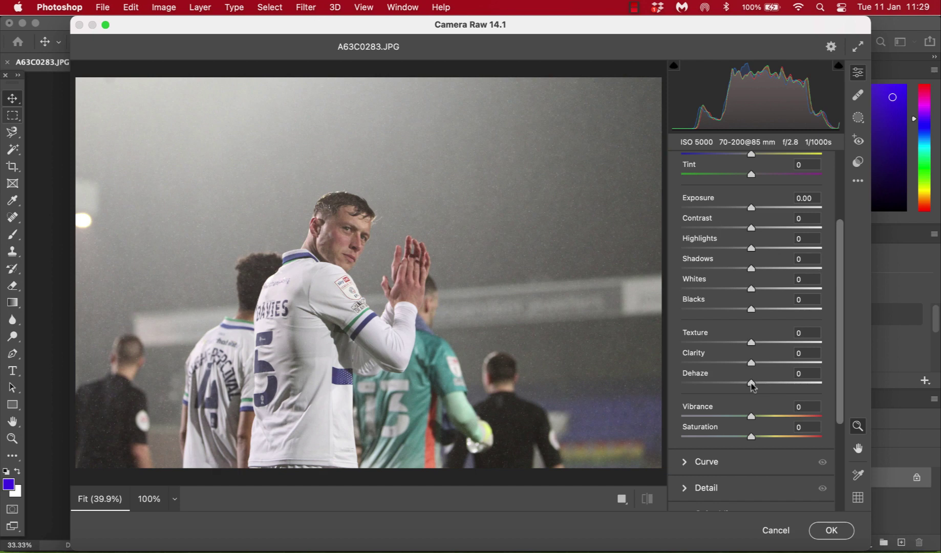
pyautogui.moveTo(751, 383); pyautogui.dragTo(767, 384)
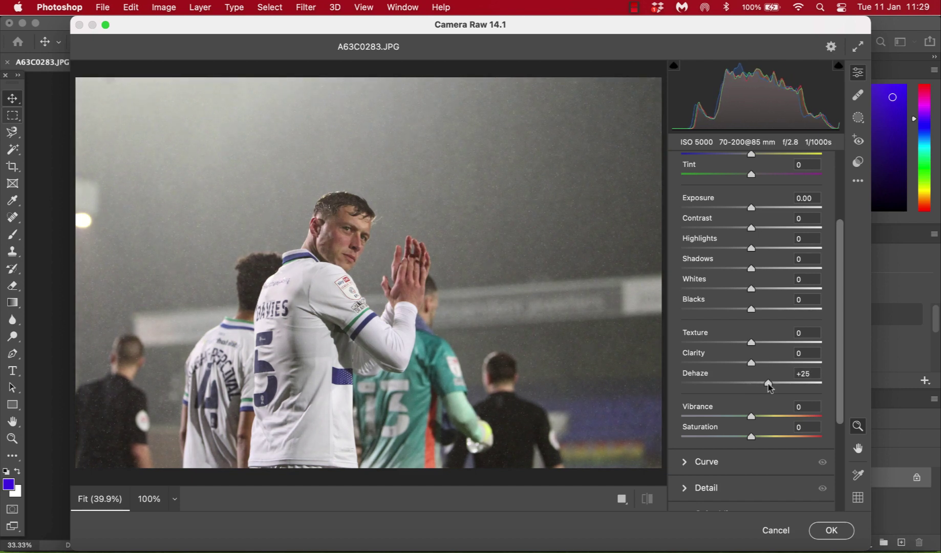
pyautogui.click(829, 530)
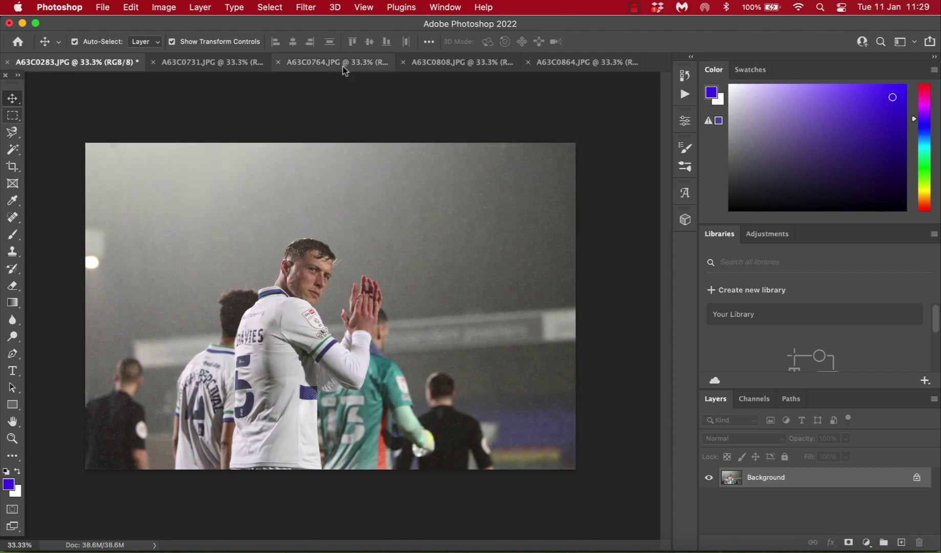
# - Look through the other open photos for haze and open A63C0764.JPG in the Camera Raw Filter
pyautogui.click(342, 66)
pyautogui.hotkey('ctrl', 'shift', 'Tab')
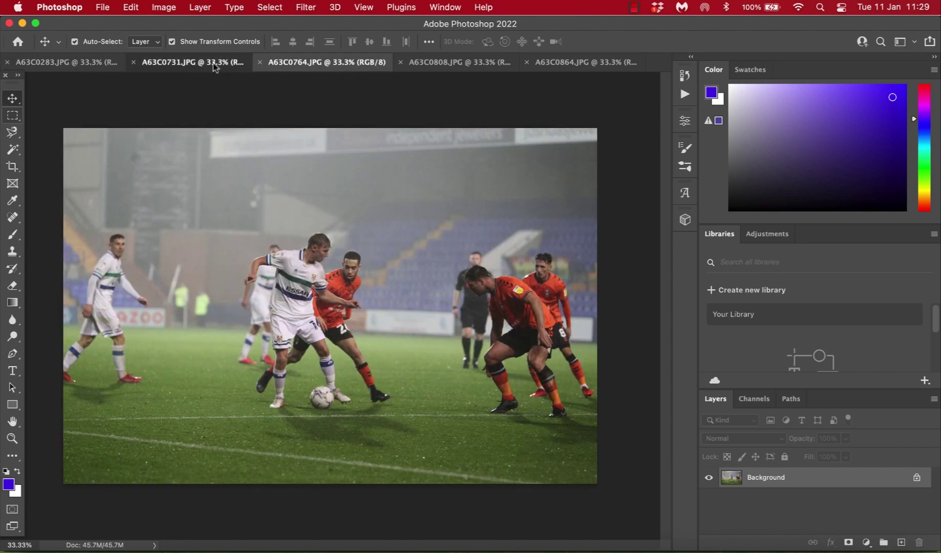
pyautogui.hotkey('ctrl', 'shift', 'Tab')
pyautogui.hotkey('ctrl', 'shift', 'Tab')
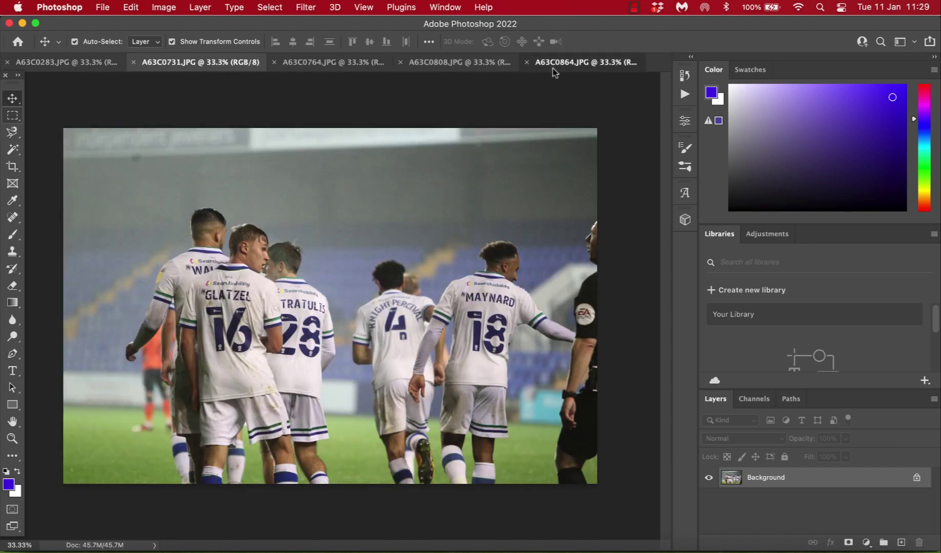
pyautogui.click(464, 64)
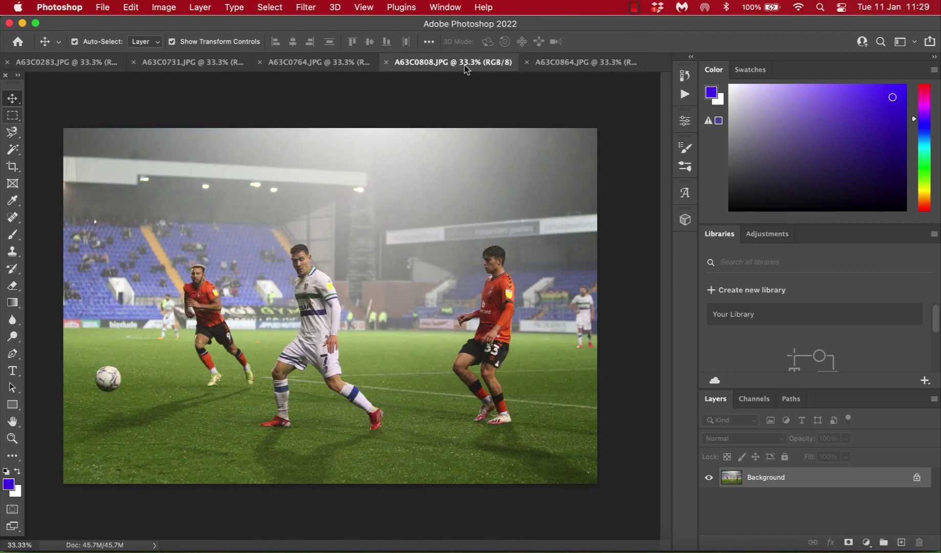
pyautogui.click(339, 61)
pyautogui.click(310, 9)
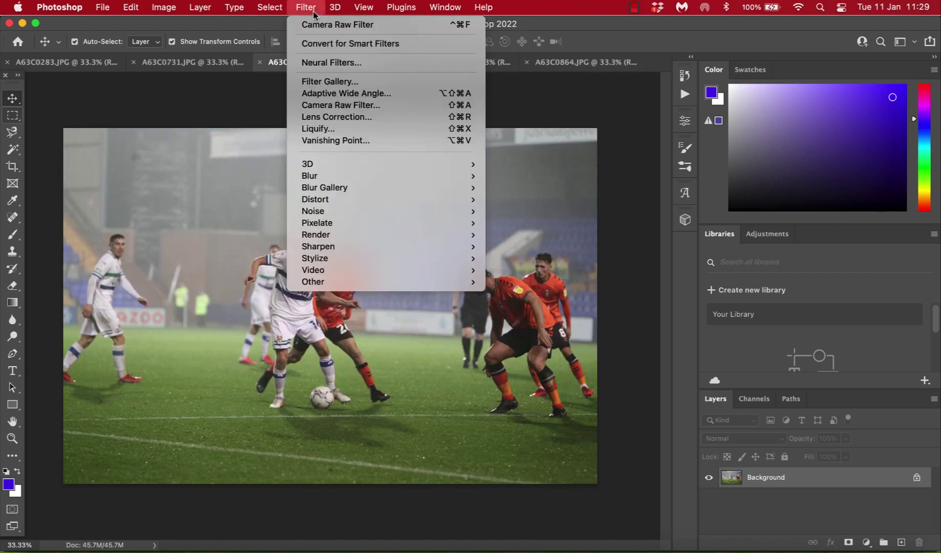
pyautogui.click(366, 106)
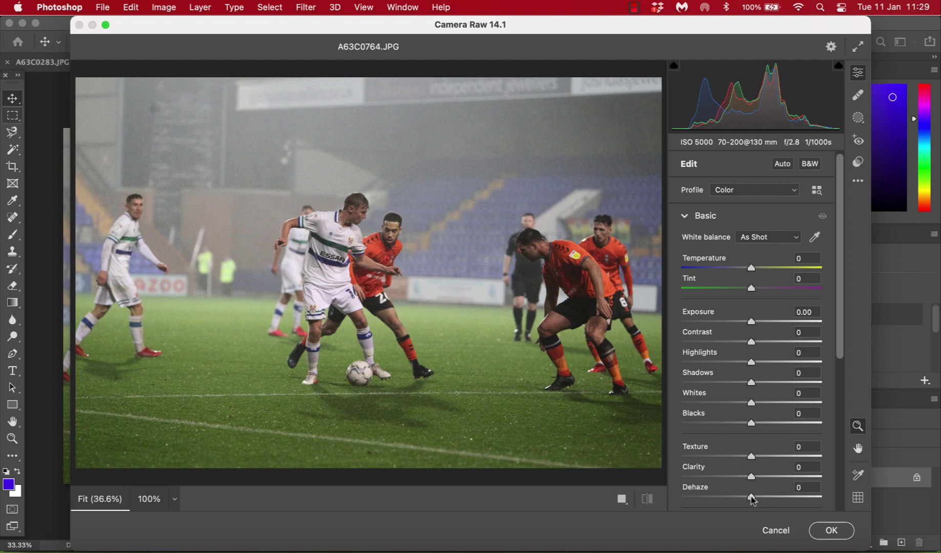
# - Set Dehaze to +35 and Exposure to +0.15 for A63C0764.JPG and apply the filter
pyautogui.moveTo(750, 498)
pyautogui.mouseDown()
pyautogui.moveTo(767, 497)
pyautogui.moveTo(751, 497)
pyautogui.mouseUp()
pyautogui.moveTo(751, 499); pyautogui.dragTo(776, 502)
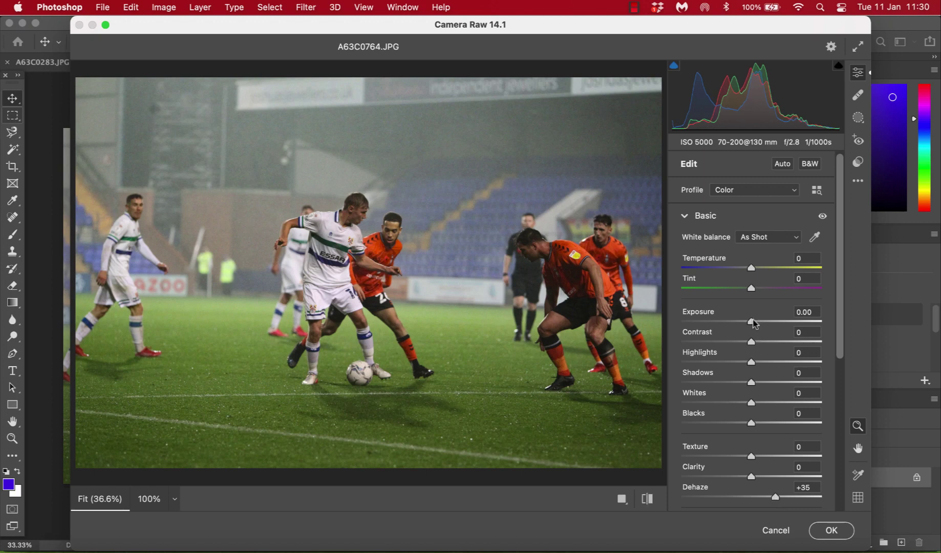
pyautogui.moveTo(753, 321); pyautogui.dragTo(755, 323)
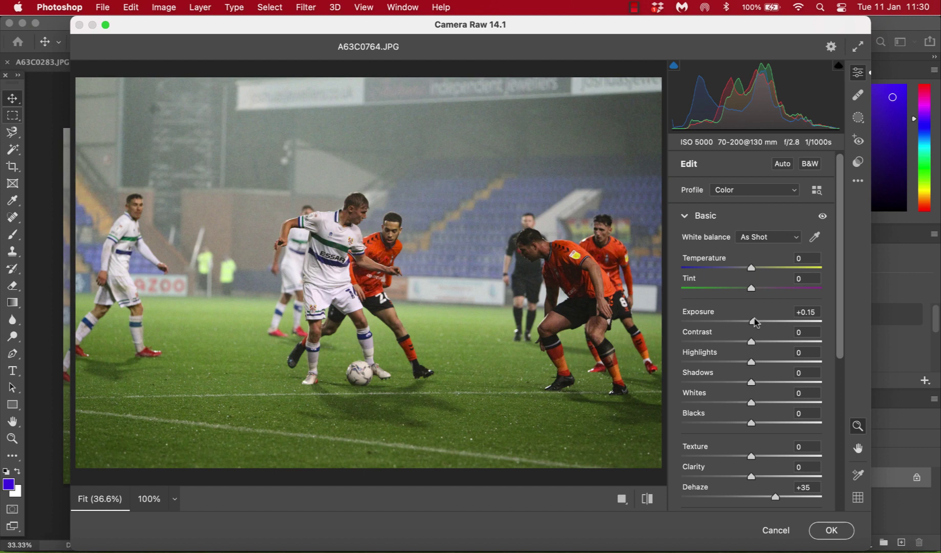
pyautogui.click(831, 532)
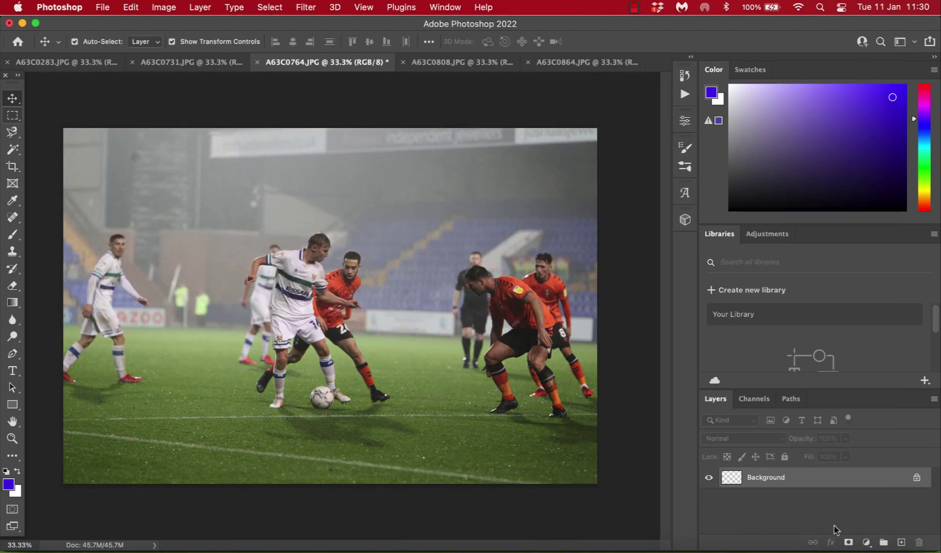